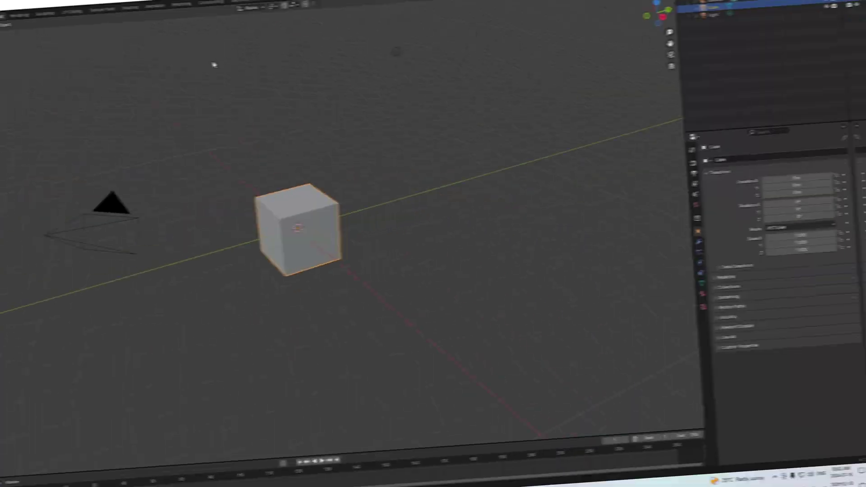
# Step: Open the R6IK.blend file from the Downloads folder
pyautogui.moveTo(335, 283); pyautogui.dragTo(398, 244, button='middle')
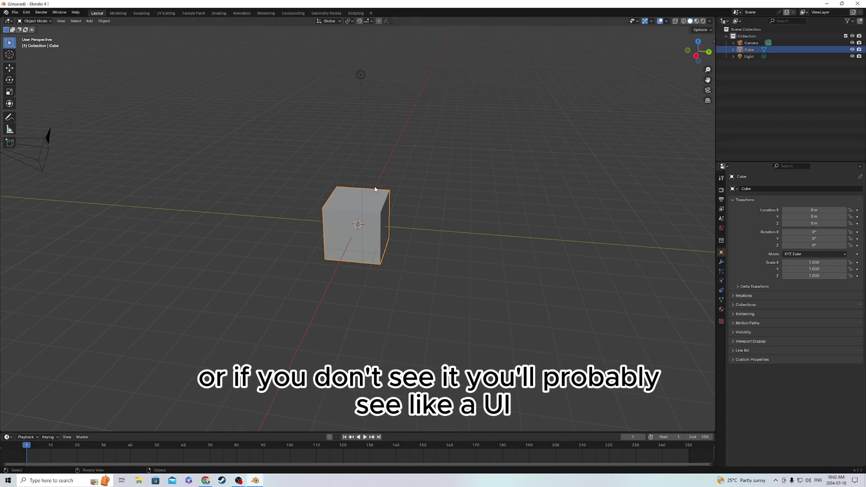
pyautogui.click(12, 13)
pyautogui.press('Escape')
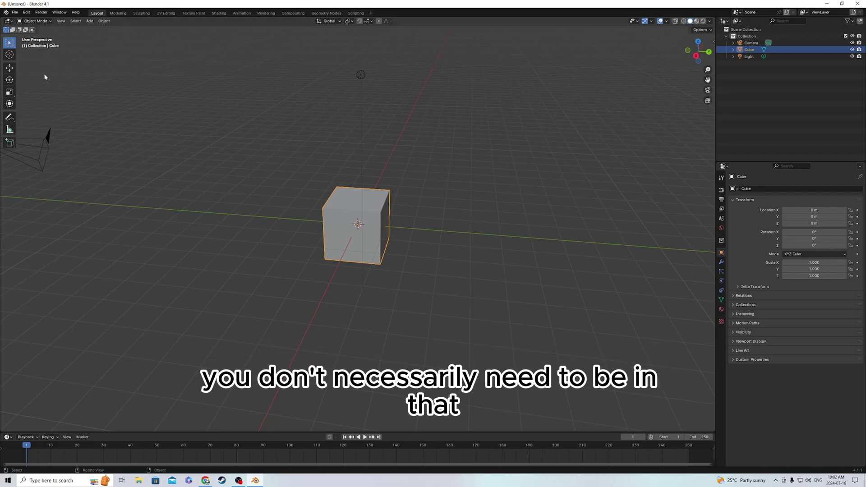
pyautogui.click(14, 12)
pyautogui.click(14, 12)
pyautogui.click(14, 12)
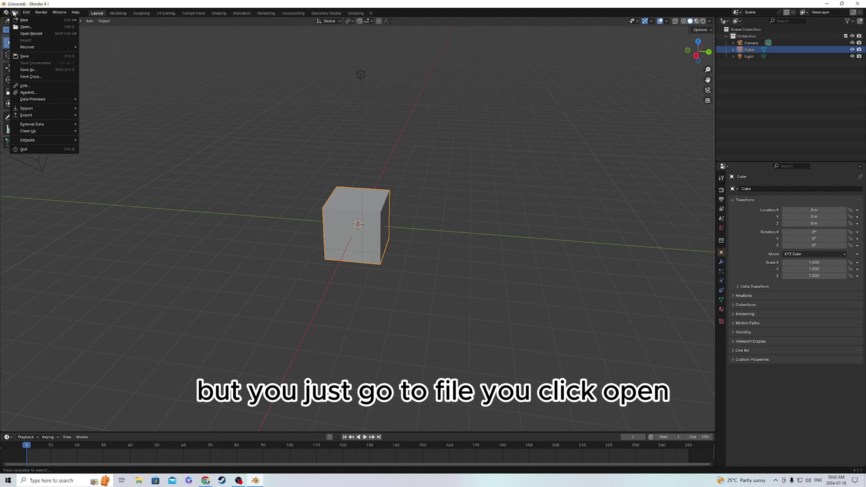
pyautogui.click(23, 27)
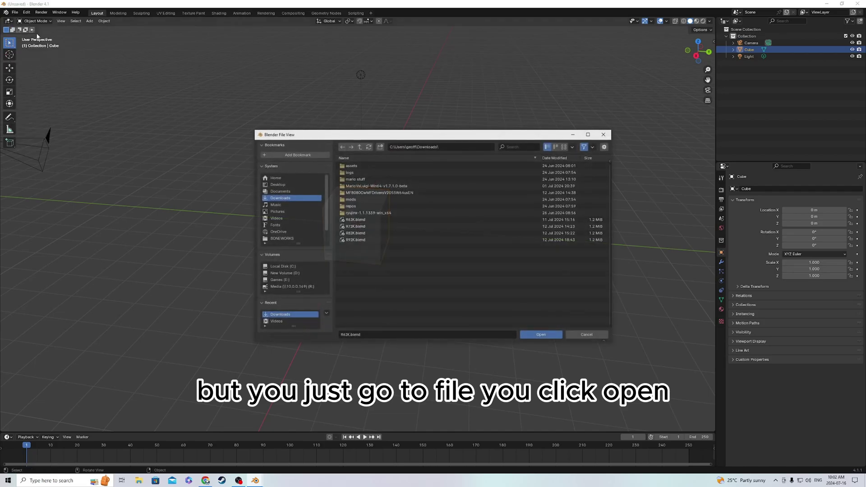
pyautogui.click(358, 221)
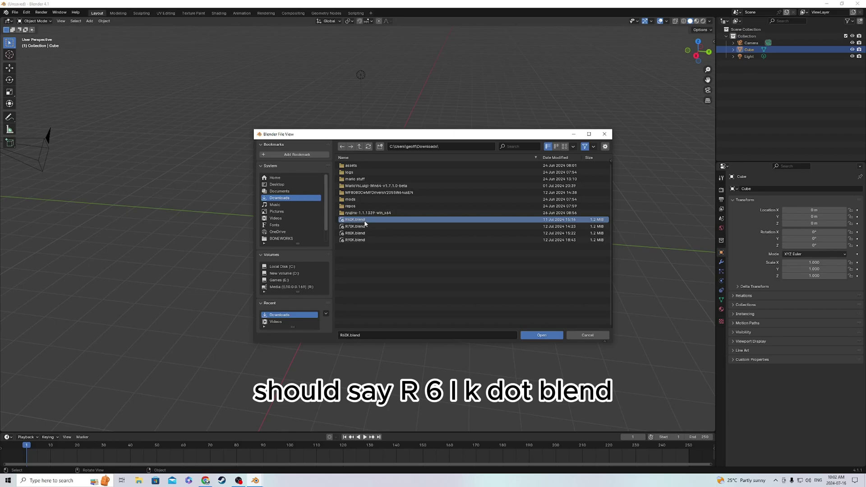
pyautogui.click(540, 335)
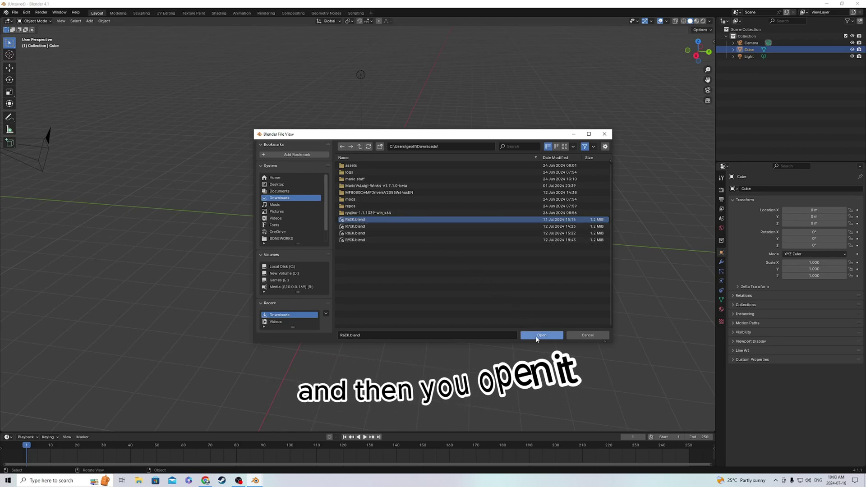
# Step: Set the animation's start frame to 0 and return the playhead to frame 0
pyautogui.moveTo(518, 319); pyautogui.dragTo(533, 310, button='middle')
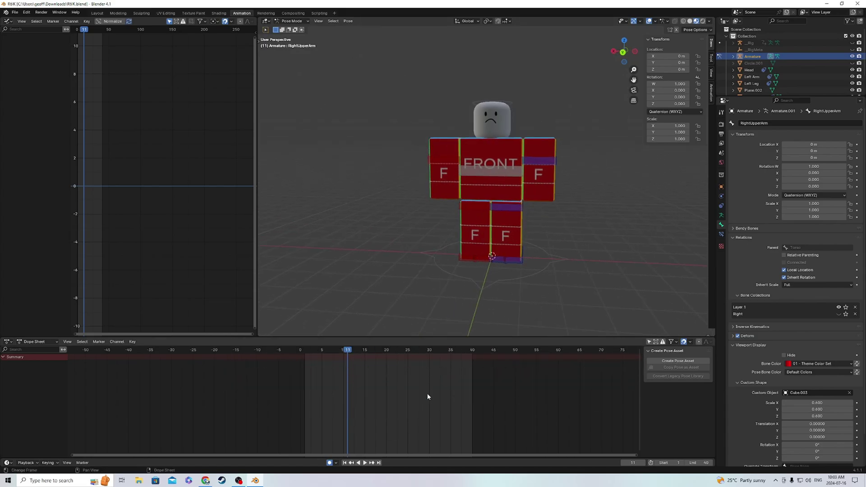
pyautogui.click(656, 463)
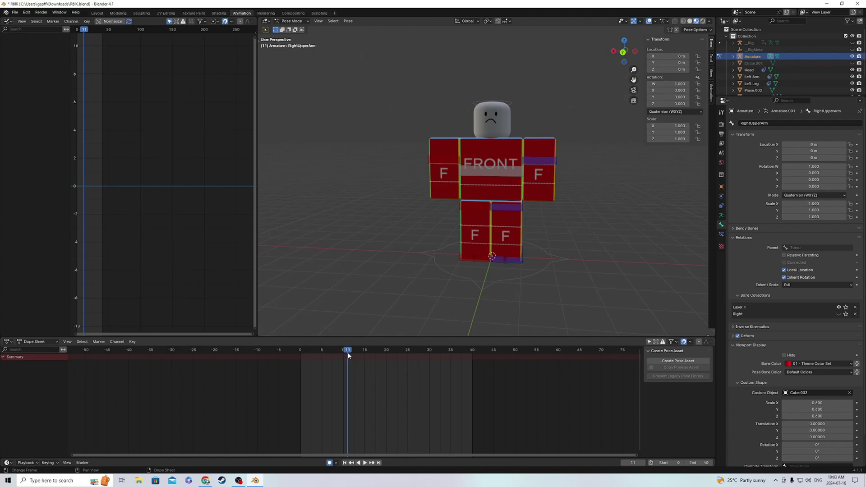
pyautogui.moveTo(348, 355); pyautogui.dragTo(300, 355)
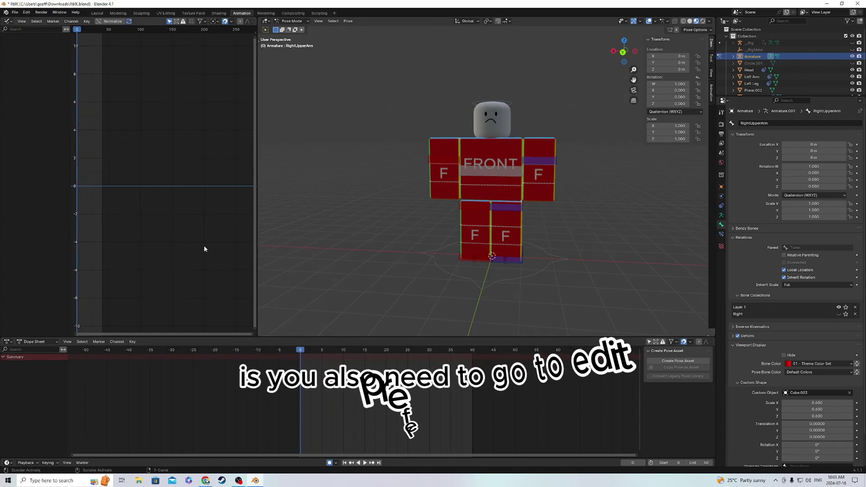
# Step: Show the add-ons section of the Blender preferences
pyautogui.click(13, 12)
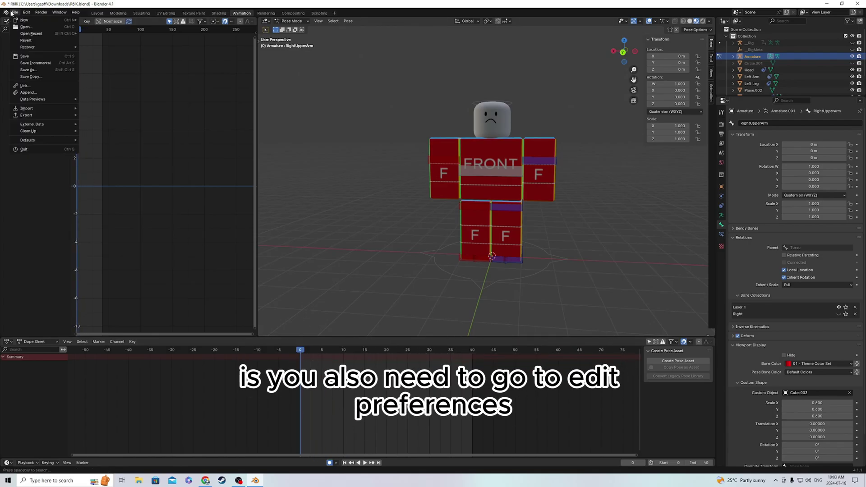
pyautogui.moveTo(26, 17)
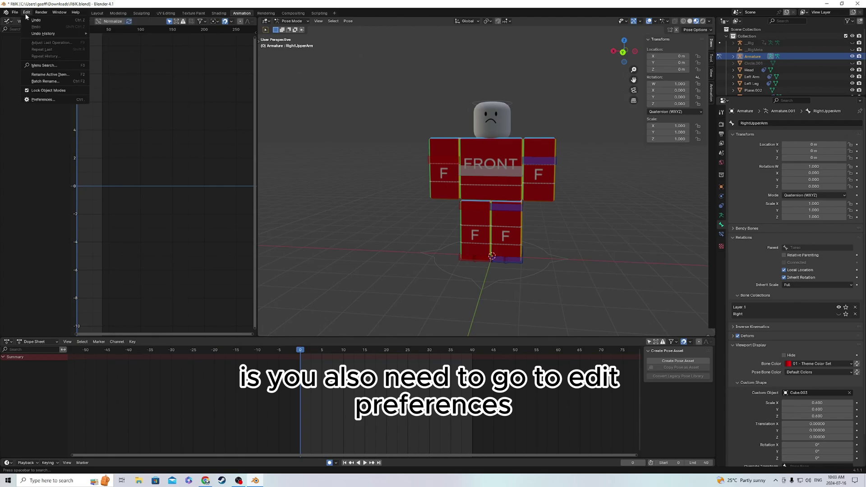
pyautogui.click(53, 100)
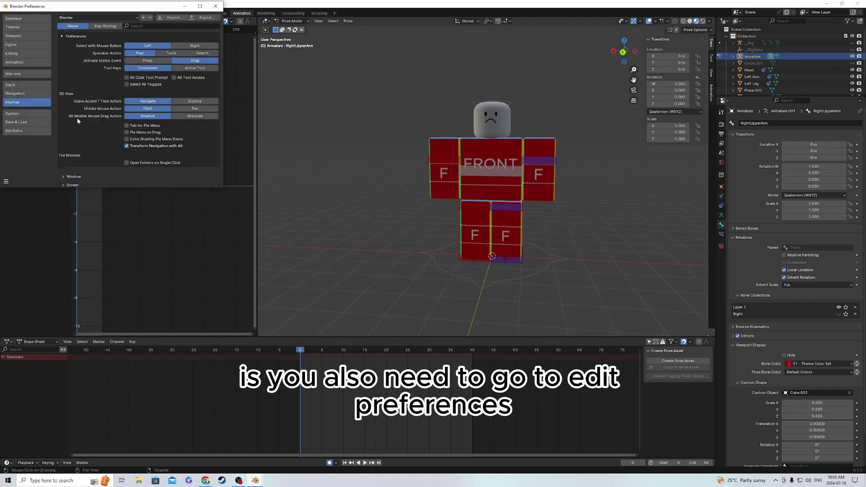
pyautogui.click(24, 75)
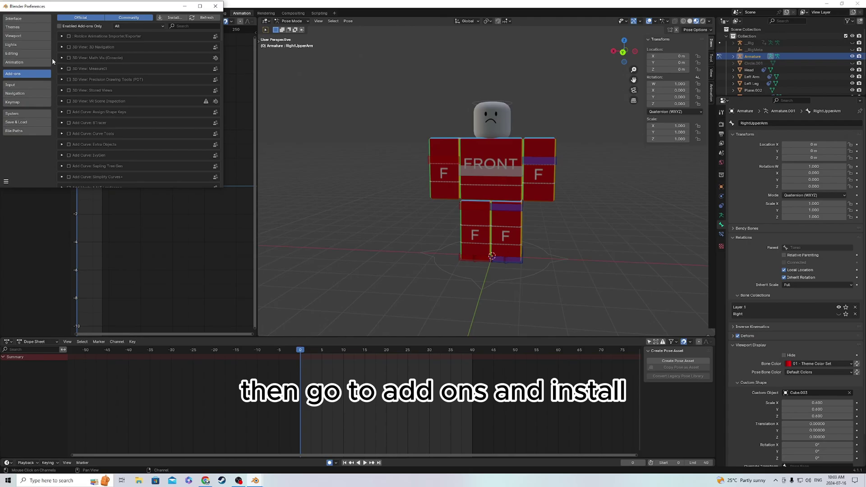
# Step: Select RBX_Animation_Importer _ Cautioned's Fork.py as the add-on file to install, then cancel the installation
pyautogui.click(169, 17)
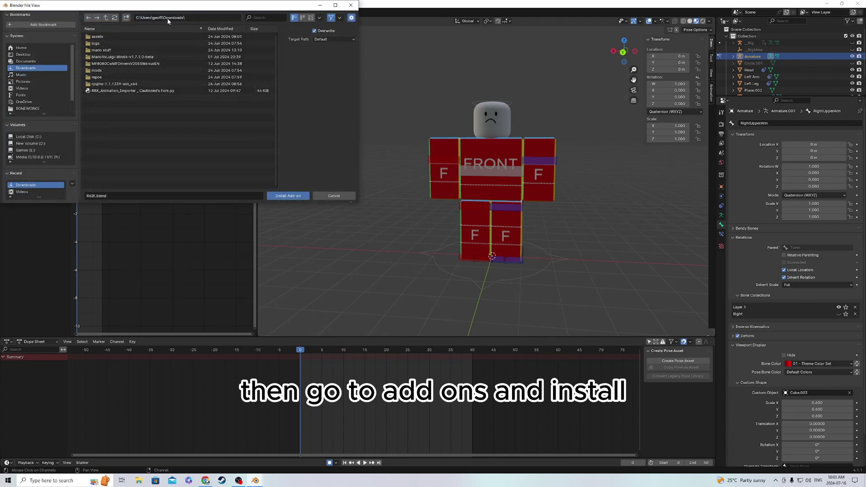
pyautogui.click(119, 89)
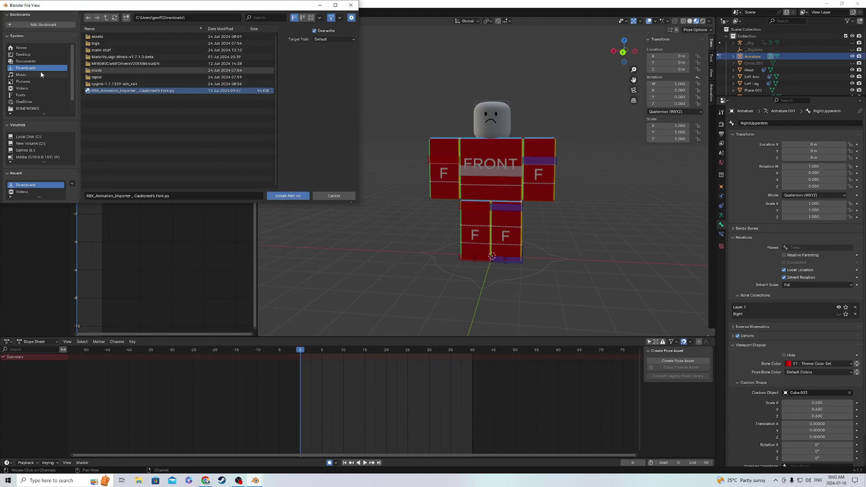
pyautogui.click(351, 5)
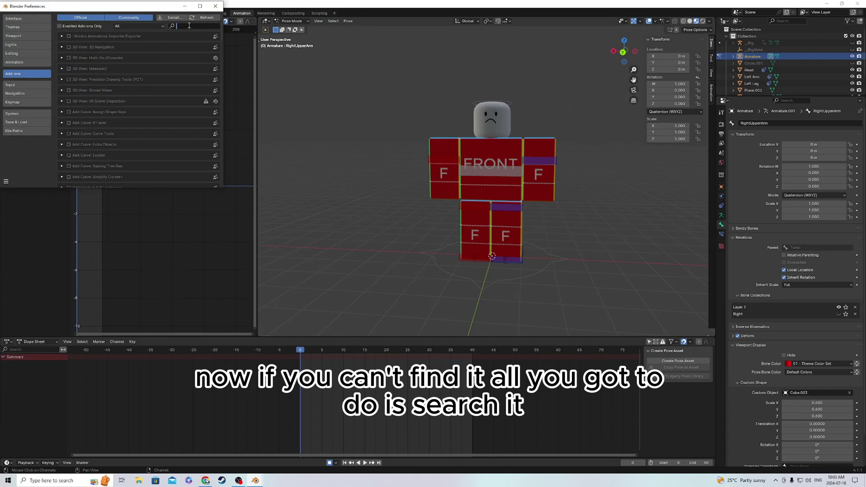
# Step: Filter the add-ons by "rb", enable the Roblox Animations Importer/Exporter, and close the preferences
pyautogui.write('rbx')
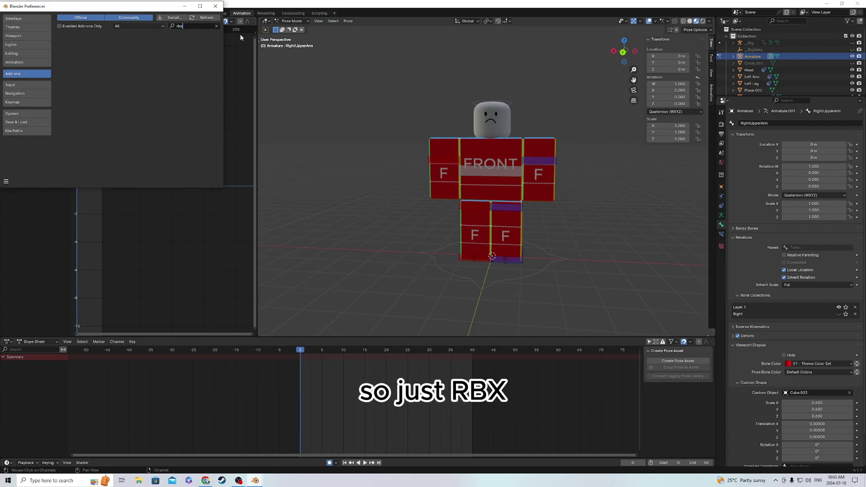
pyautogui.press('BackSpace')
pyautogui.press('BackSpace')
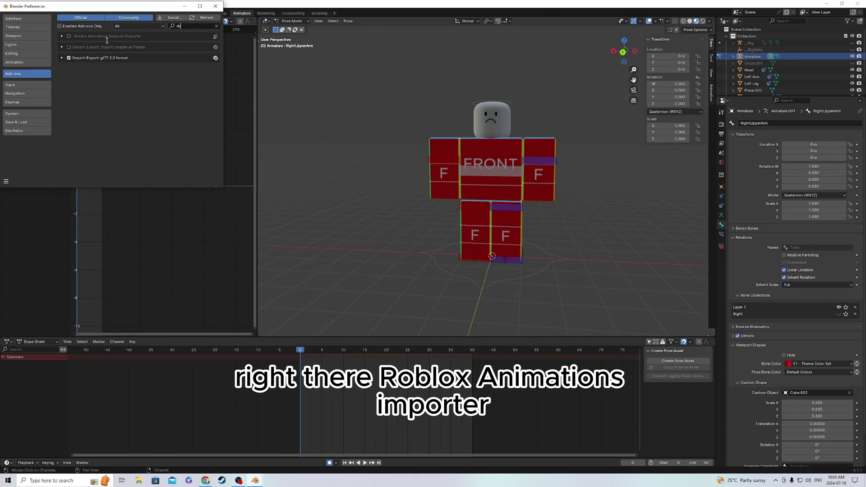
pyautogui.click(68, 36)
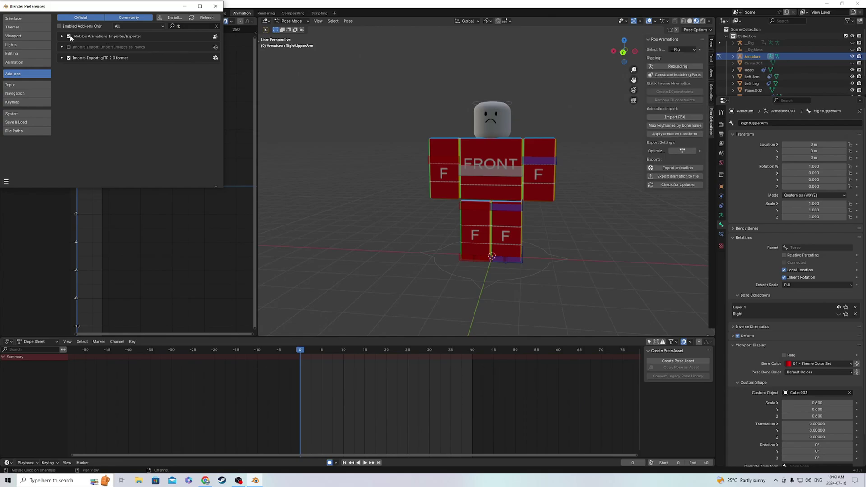
pyautogui.click(215, 7)
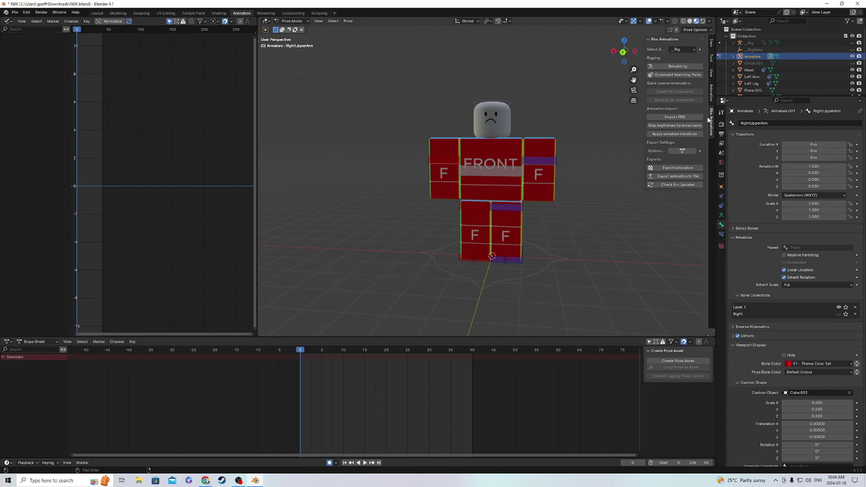
# Step: Collapse the Rbx Animations settings and set the animation's end frame to 60
pyautogui.click(649, 38)
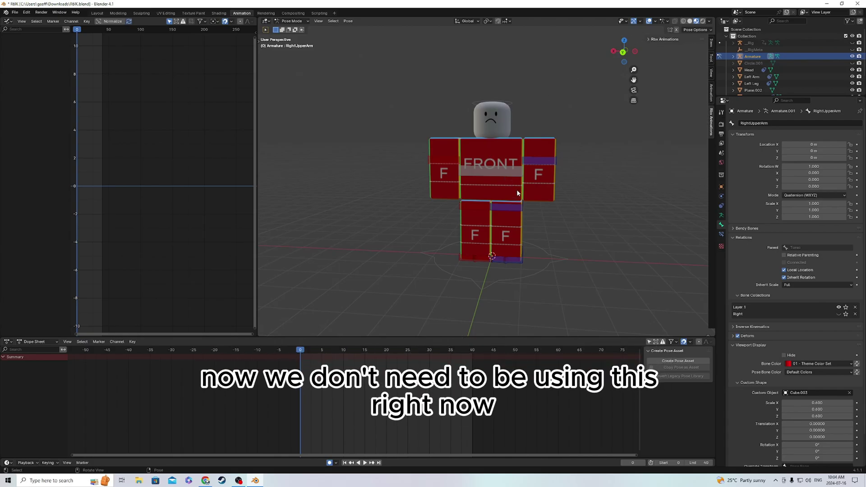
pyautogui.moveTo(517, 193); pyautogui.dragTo(517, 211, button='middle')
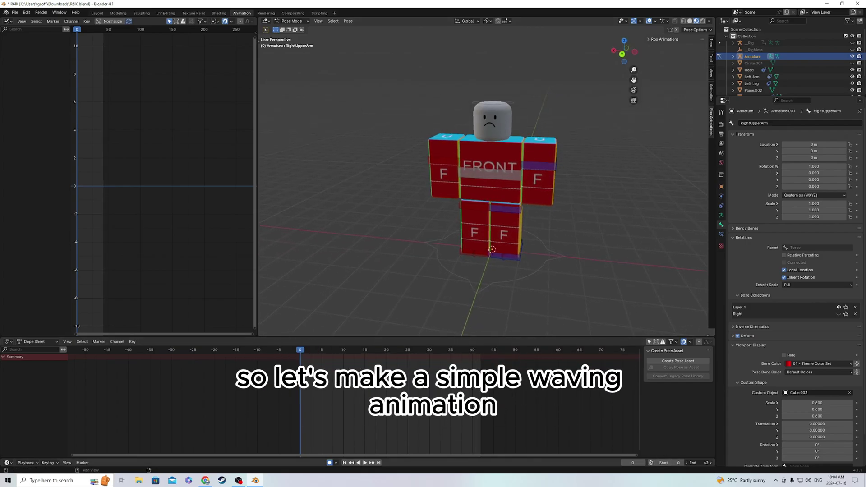
pyautogui.moveTo(700, 463); pyautogui.dragTo(707, 463)
# Step: Rotate the rig's left upper arm into a raised waving position at frame 0
pyautogui.moveTo(476, 267); pyautogui.dragTo(484, 252, button='middle')
pyautogui.click(533, 164)
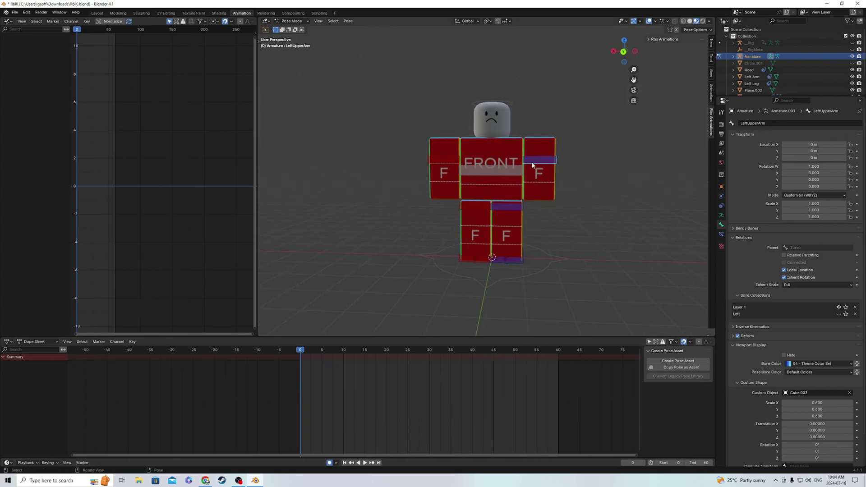
pyautogui.press('t')
pyautogui.click(267, 79)
pyautogui.moveTo(542, 127); pyautogui.dragTo(574, 150)
# Step: Rotate the torso to lean and turn it in the frame 0 pose
pyautogui.click(267, 68)
pyautogui.click(492, 170)
pyautogui.click(267, 79)
pyautogui.moveTo(501, 163); pyautogui.dragTo(490, 165)
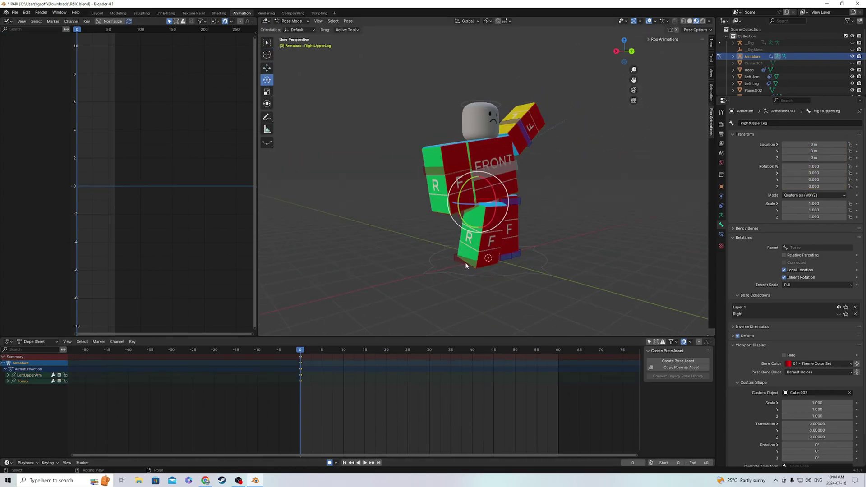
# Step: Reposition the right leg's IK target and rotate the right upper arm outward at frame 0
pyautogui.click(467, 264)
pyautogui.click(266, 68)
pyautogui.click(434, 170)
pyautogui.click(267, 80)
pyautogui.moveTo(597, 198); pyautogui.dragTo(569, 197, button='middle')
# Step: At frame 10, rotate the left upper arm down and adjust its position for the wave's low pose
pyautogui.moveTo(301, 350); pyautogui.dragTo(344, 350)
pyautogui.click(537, 124)
pyautogui.moveTo(558, 130); pyautogui.dragTo(563, 149)
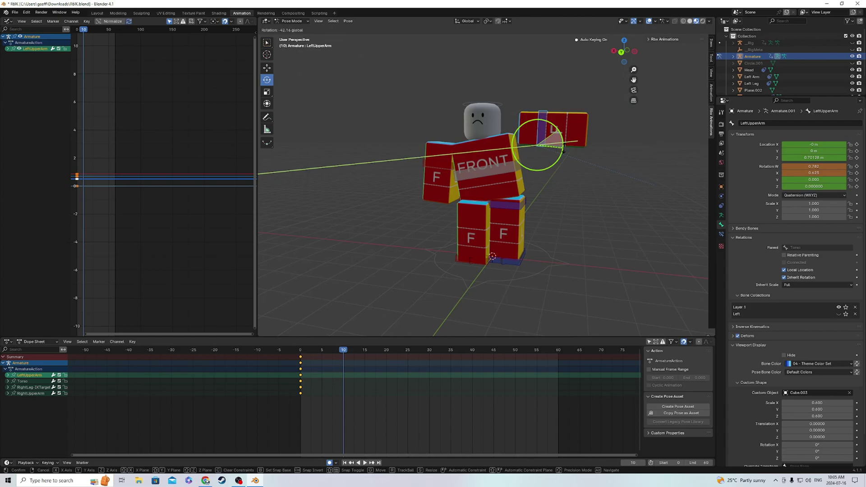
pyautogui.click(267, 67)
pyautogui.moveTo(537, 120); pyautogui.dragTo(537, 132)
# Step: Keyframe the left upper arm's raised pose at the end of the wave
pyautogui.moveTo(344, 350); pyautogui.dragTo(387, 350)
pyautogui.rightClick(521, 138)
pyautogui.click(521, 140)
pyautogui.rightClick(357, 255)
pyautogui.click(358, 262)
# Step: Adjust the left upper arm at frames 7 and 23 to shape the in-between poses of the wave
pyautogui.moveTo(386, 350); pyautogui.dragTo(341, 352)
pyautogui.click(267, 80)
pyautogui.click(266, 67)
pyautogui.moveTo(554, 136); pyautogui.dragTo(540, 147)
pyautogui.click(267, 80)
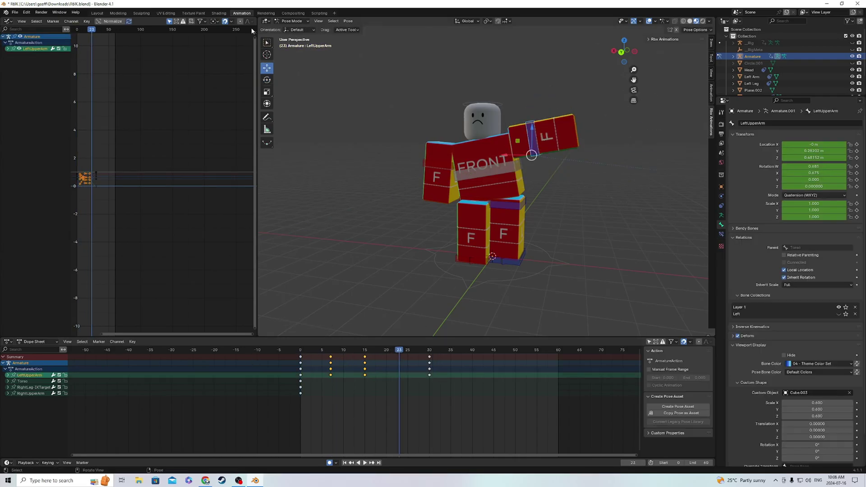
pyautogui.click(266, 80)
pyautogui.moveTo(546, 135); pyautogui.dragTo(549, 141)
# Step: Rotate the torso at frame 15 to follow the lowered arm
pyautogui.moveTo(520, 351); pyautogui.dragTo(365, 361)
pyautogui.click(495, 170)
pyautogui.moveTo(502, 170); pyautogui.dragTo(507, 177)
# Step: Copy the torso's frame 0 keyframe to frame 30 and play the animation
pyautogui.moveTo(365, 351); pyautogui.dragTo(220, 379)
pyautogui.hotkey('ctrl', 'c')
pyautogui.hotkey('ctrl', 'v')
pyautogui.press('space')
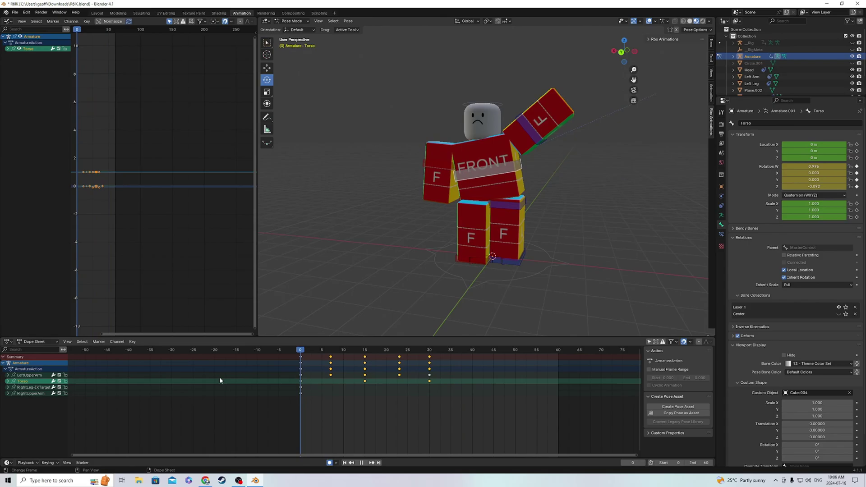
# Step: Rotate the right upper arm at frame 15 to accompany the torso's movement
pyautogui.click(365, 351)
pyautogui.click(441, 174)
pyautogui.moveTo(463, 135); pyautogui.dragTo(465, 149)
# Step: Keyframe the right upper arm's starting pose at frame 30 and play the animation
pyautogui.moveTo(365, 351); pyautogui.dragTo(301, 351)
pyautogui.moveTo(301, 352); pyautogui.dragTo(429, 362)
pyautogui.rightClick(337, 251)
pyautogui.click(337, 251)
pyautogui.press('space')
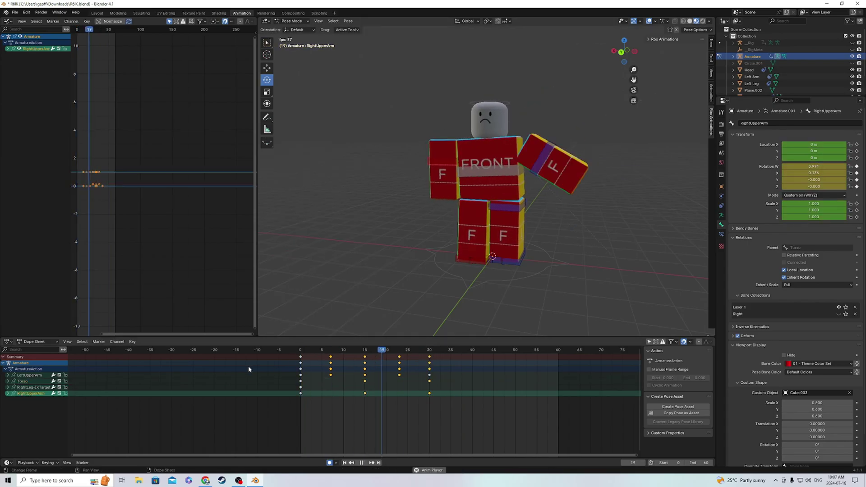
# Step: Shorten the animation to end at frame 30 and replay it
pyautogui.press('space')
pyautogui.moveTo(698, 463); pyautogui.dragTo(643, 463)
pyautogui.press('space')
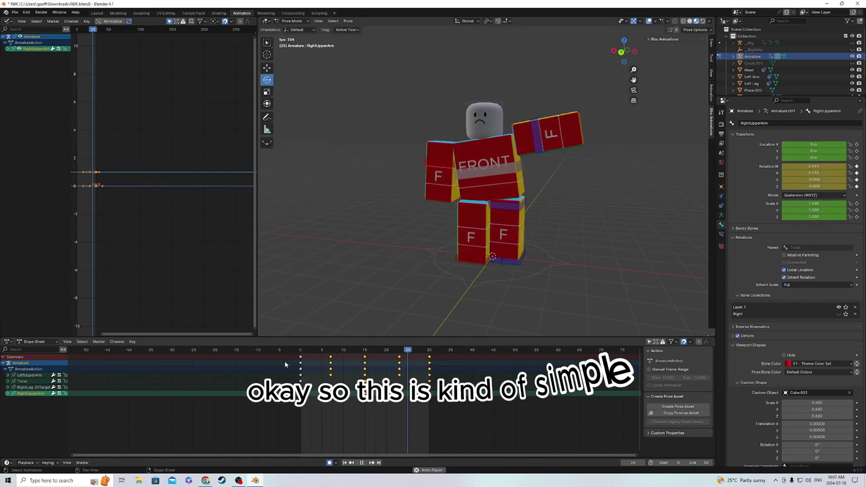
# Step: Export the waving animation with the Rbx Animations add-on
pyautogui.moveTo(381, 248)
pyautogui.mouseDown(button='middle')
pyautogui.moveTo(377, 255)
pyautogui.moveTo(388, 253)
pyautogui.mouseUp(button='middle')
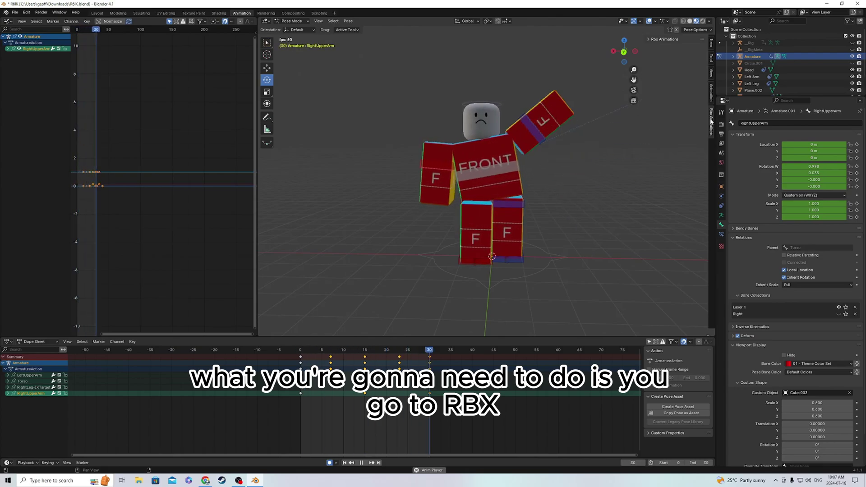
pyautogui.click(650, 39)
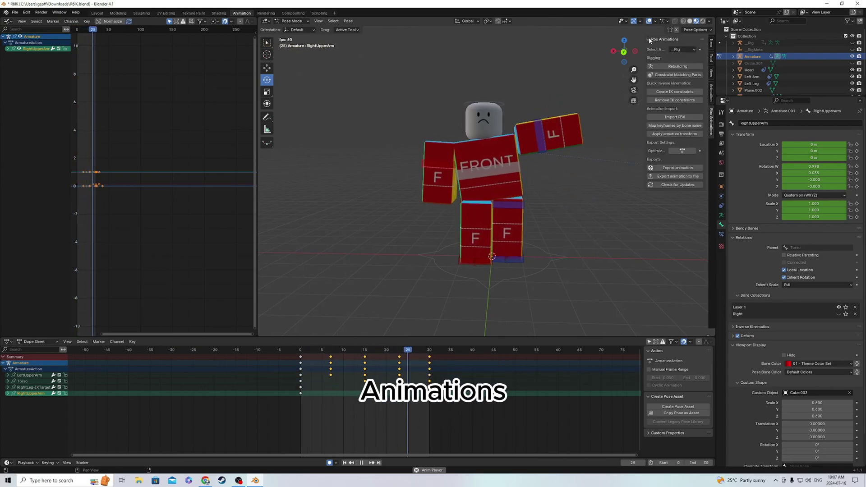
pyautogui.click(667, 168)
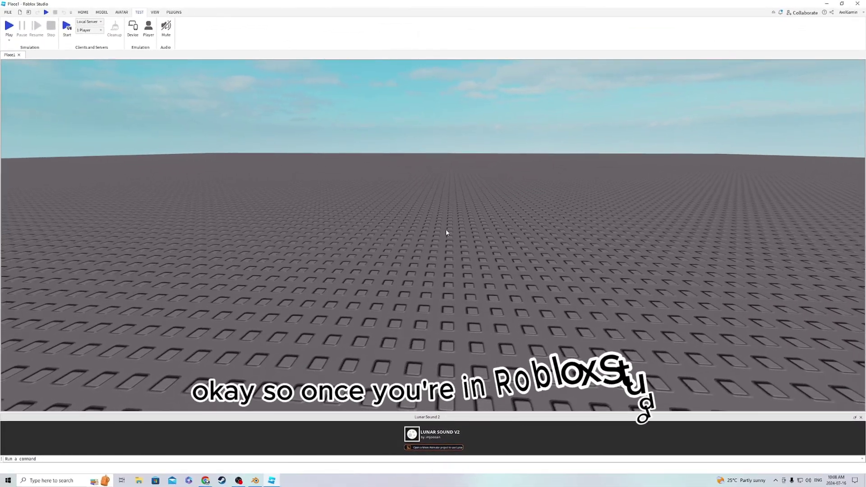
# Step: Open Moon Animator 2's Character Inserter plugin and move its window clear of the middle of the viewport
pyautogui.moveTo(446, 229); pyautogui.dragTo(445, 229, button='right')
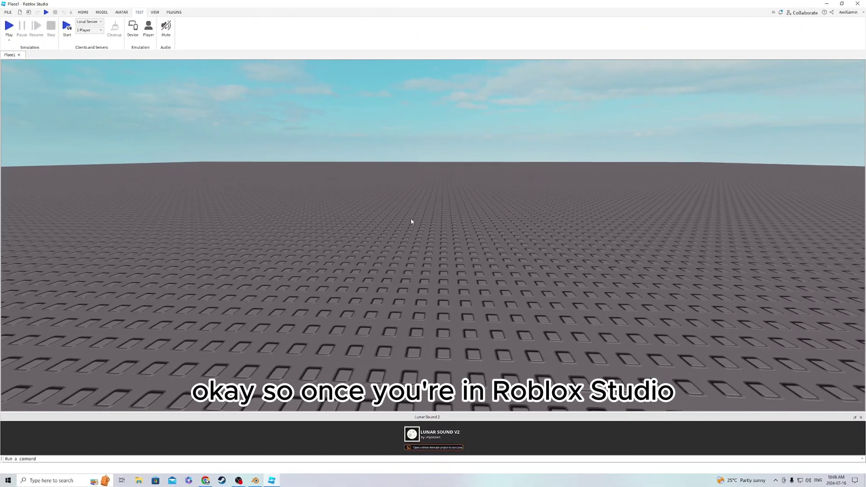
pyautogui.click(106, 13)
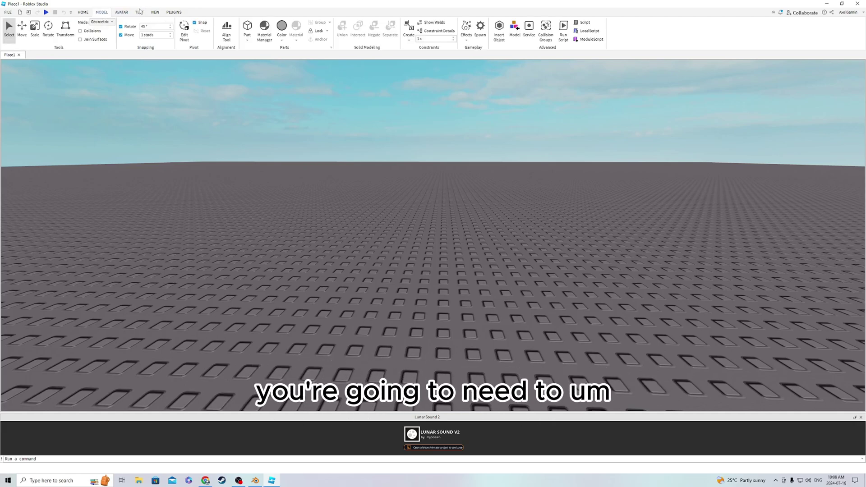
pyautogui.click(173, 12)
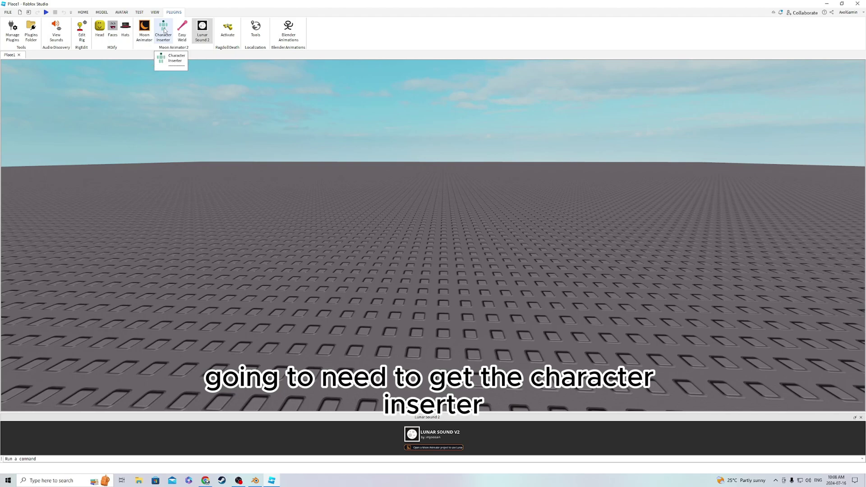
pyautogui.click(164, 30)
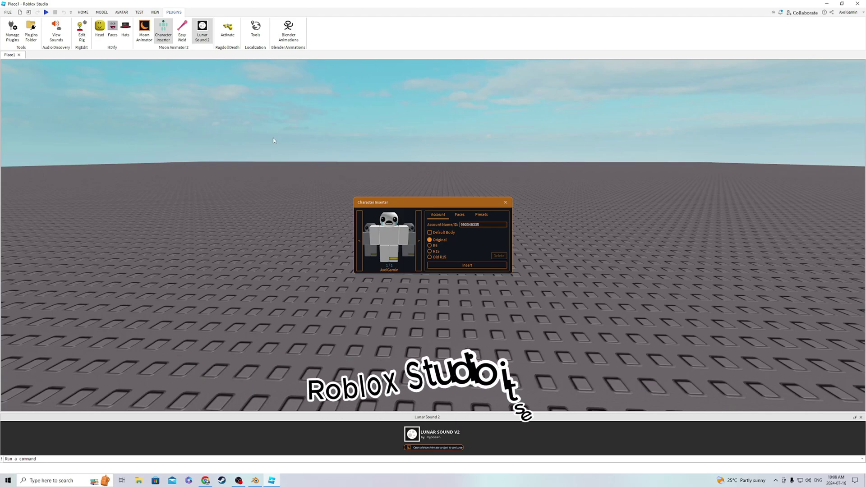
pyautogui.moveTo(427, 202); pyautogui.dragTo(531, 109)
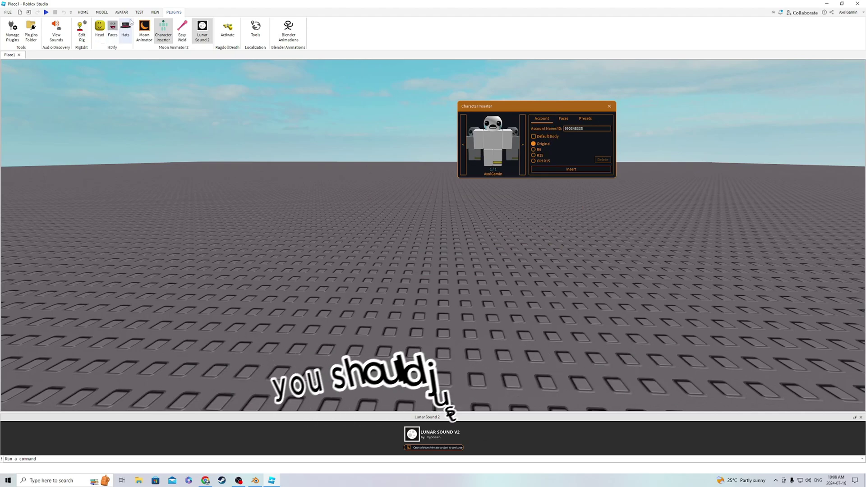
# Step: Search the Toolbox for "character inserter", limit the results to Plugins, and close the Toolbox
pyautogui.click(84, 12)
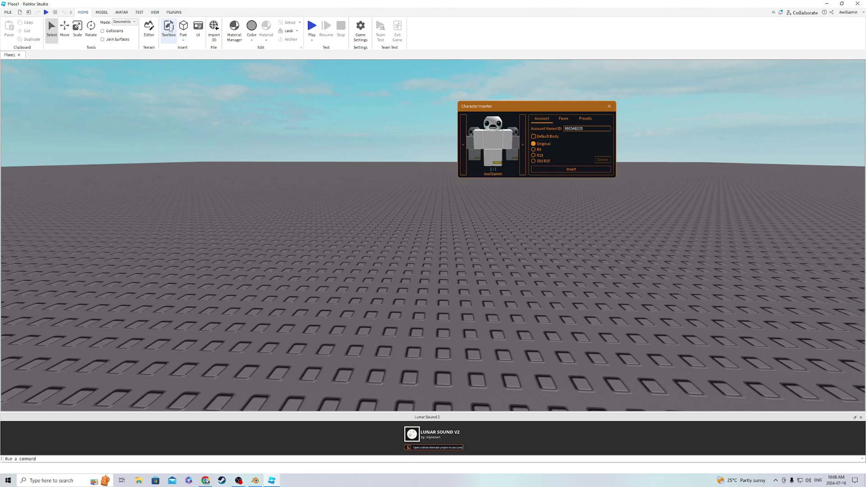
pyautogui.click(169, 28)
pyautogui.click(72, 78)
pyautogui.write('ch')
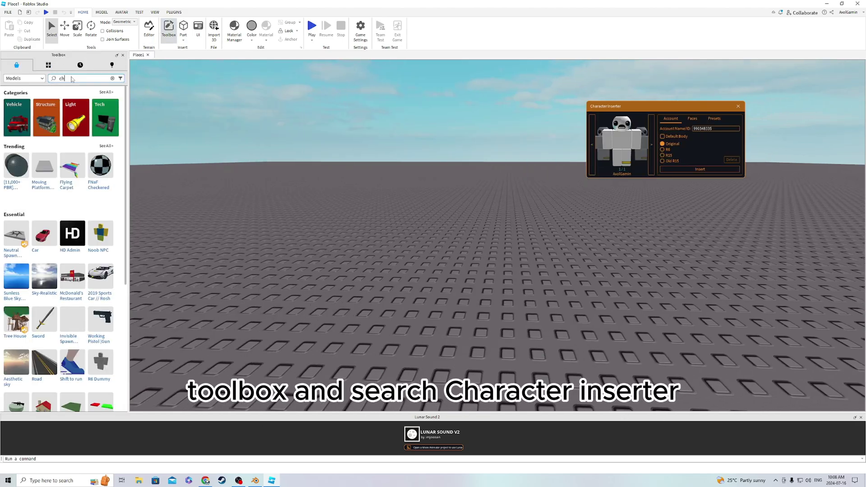
pyautogui.write('aracter insert')
pyautogui.press('Return')
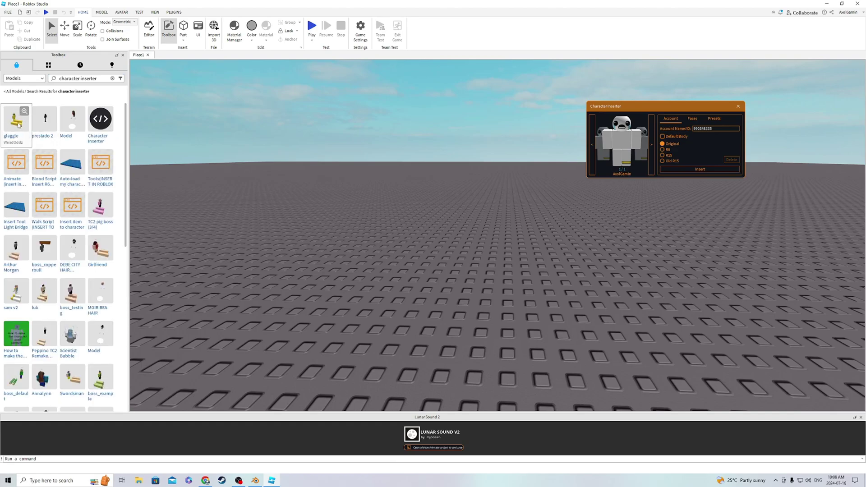
pyautogui.click(33, 79)
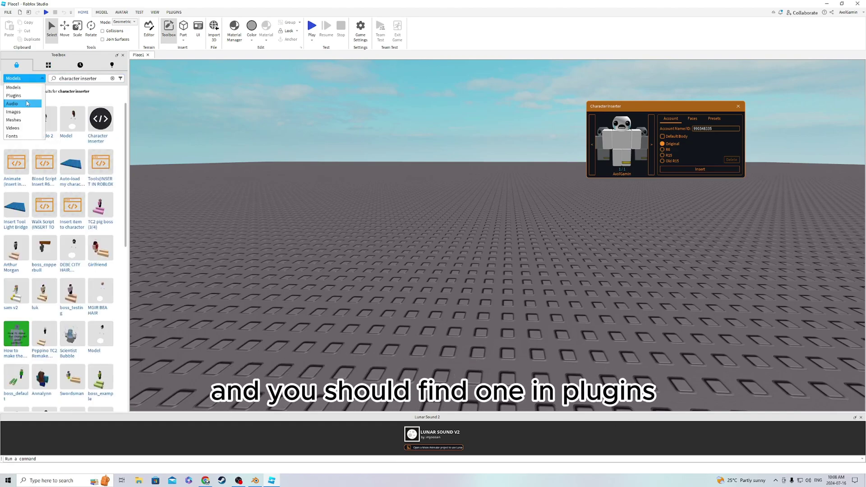
pyautogui.click(22, 96)
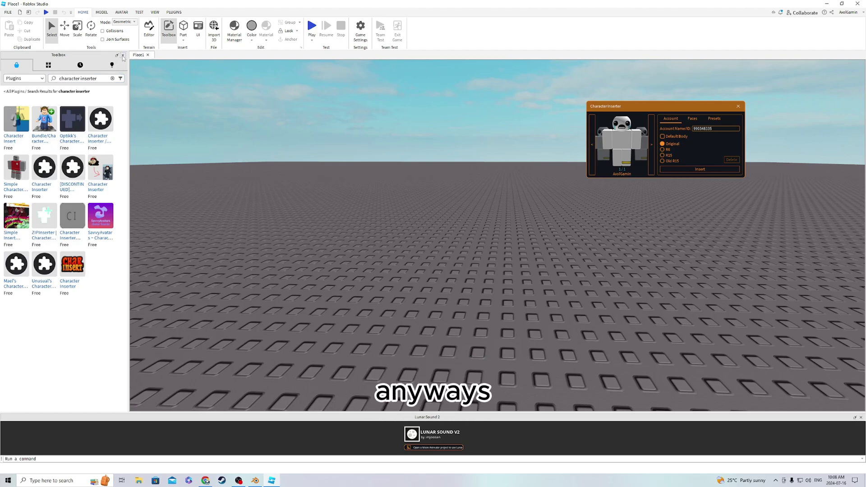
pyautogui.click(123, 55)
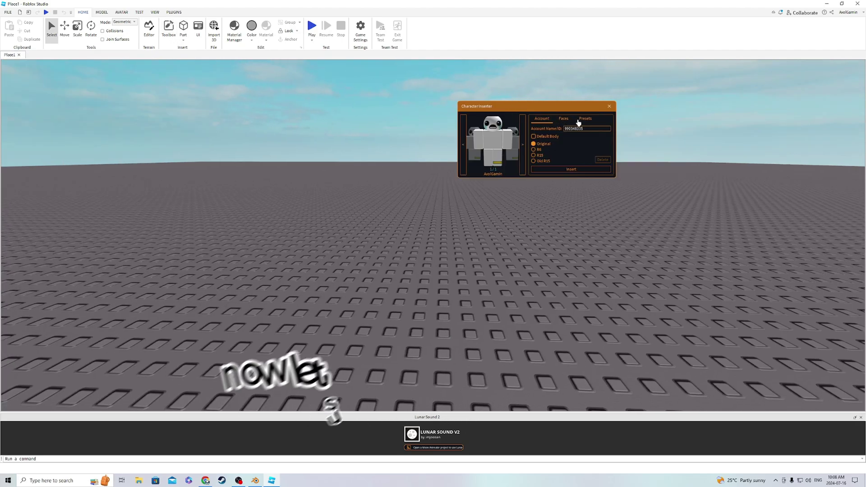
# Step: Insert the preset R6 character into the place, close the Character Inserter, and view the rig from the front
pyautogui.click(583, 120)
pyautogui.click(549, 147)
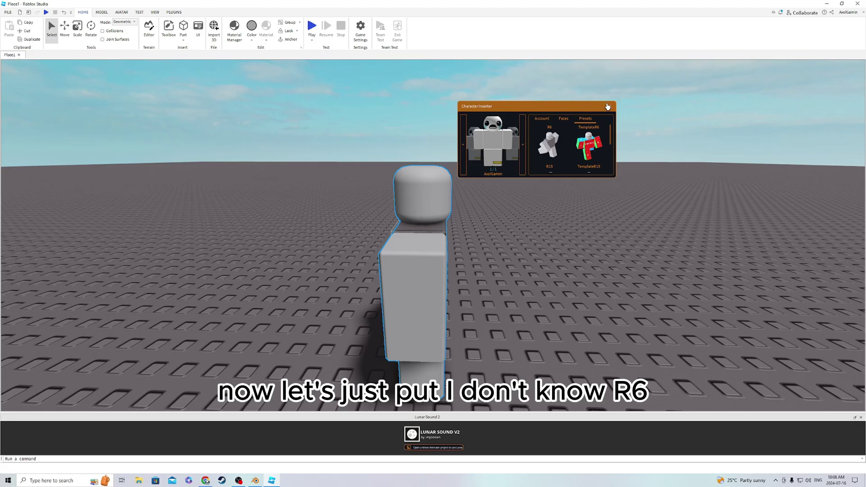
pyautogui.click(608, 107)
pyautogui.moveTo(468, 228); pyautogui.dragTo(440, 225, button='middle')
pyautogui.moveTo(441, 225); pyautogui.dragTo(440, 222, button='right')
pyautogui.press('w')
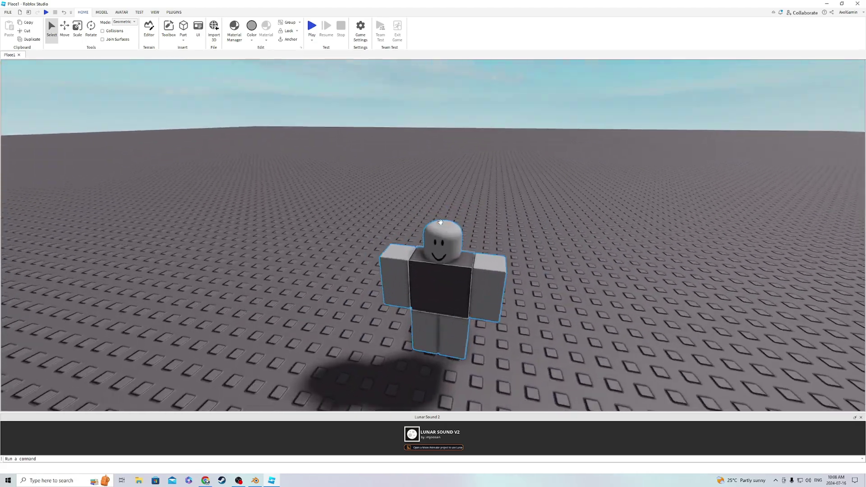
pyautogui.scroll(-3, 441, 274)
pyautogui.press('w')
pyautogui.moveTo(431, 287); pyautogui.dragTo(434, 281, button='right')
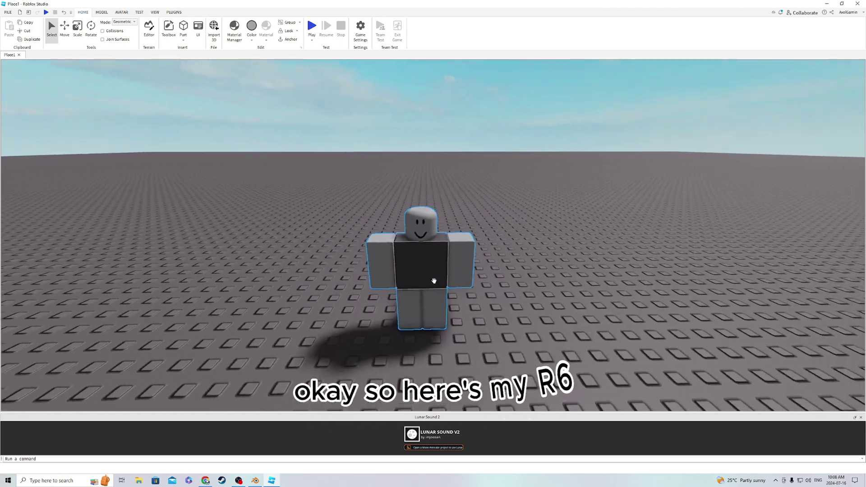
pyautogui.scroll(-2, 434, 281)
pyautogui.scroll(3, 434, 283)
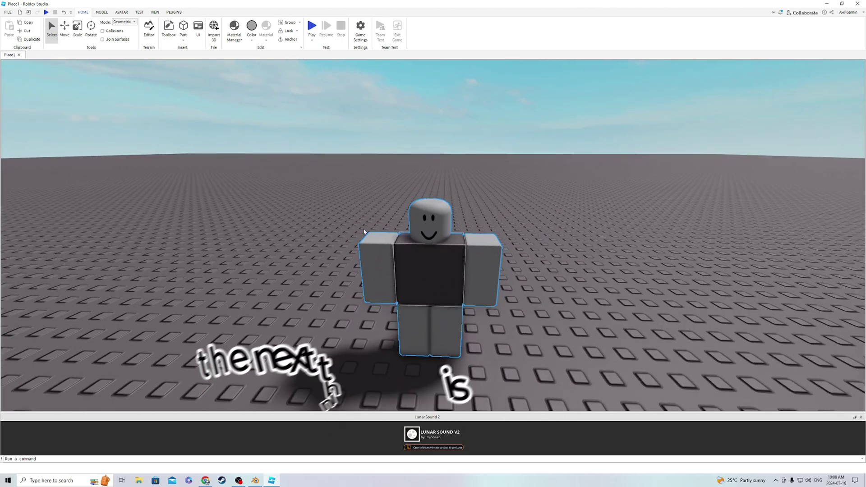
pyautogui.scroll(-2, 364, 232)
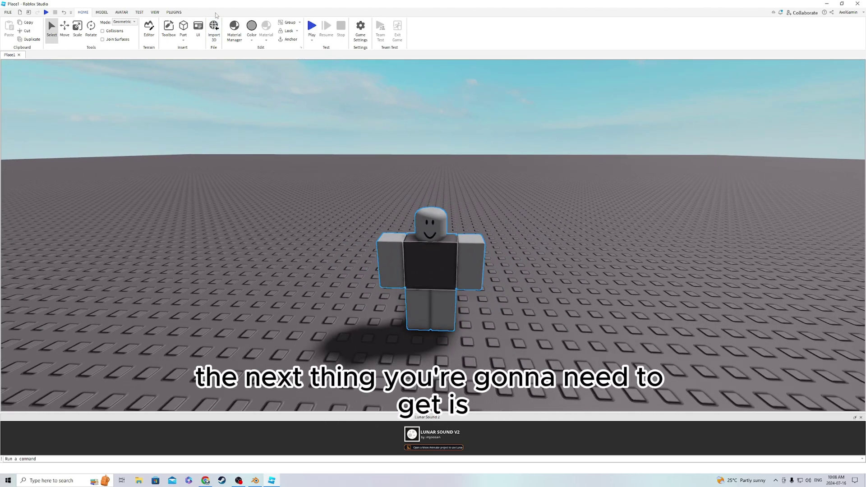
# Step: Search the Toolbox plugins for "blender animations" and review the details of the Blender Animations plugin
pyautogui.click(174, 13)
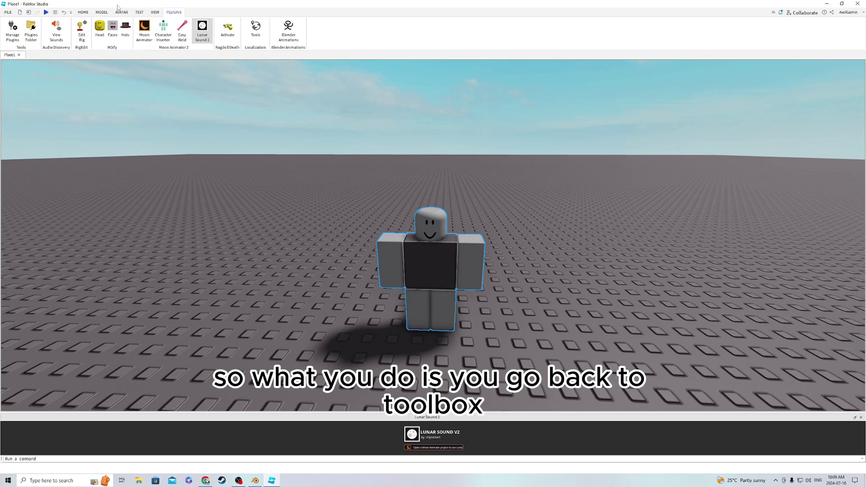
pyautogui.click(84, 13)
pyautogui.click(167, 28)
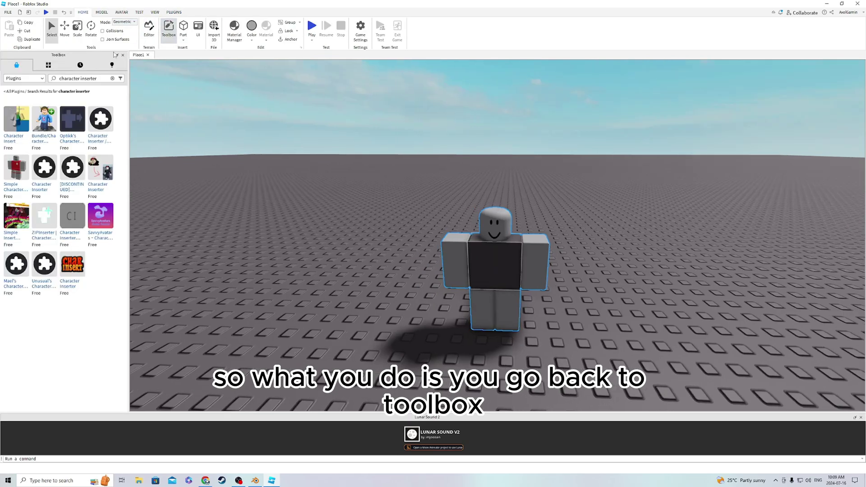
pyautogui.click(112, 78)
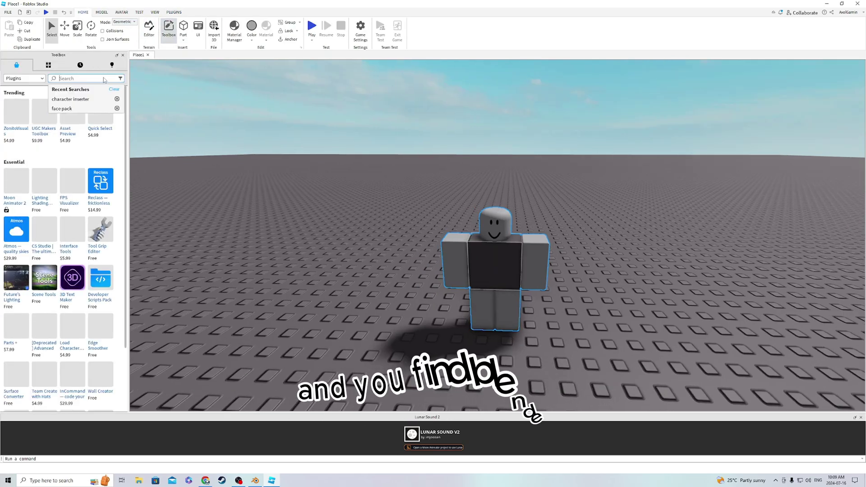
pyautogui.write('bl')
pyautogui.press('BackSpace')
pyautogui.press('BackSpace')
pyautogui.press('BackSpace')
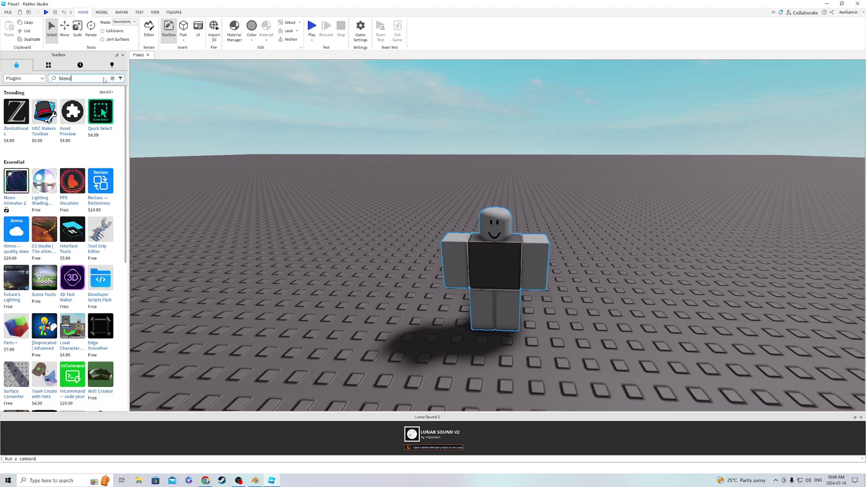
pyautogui.write('er animations')
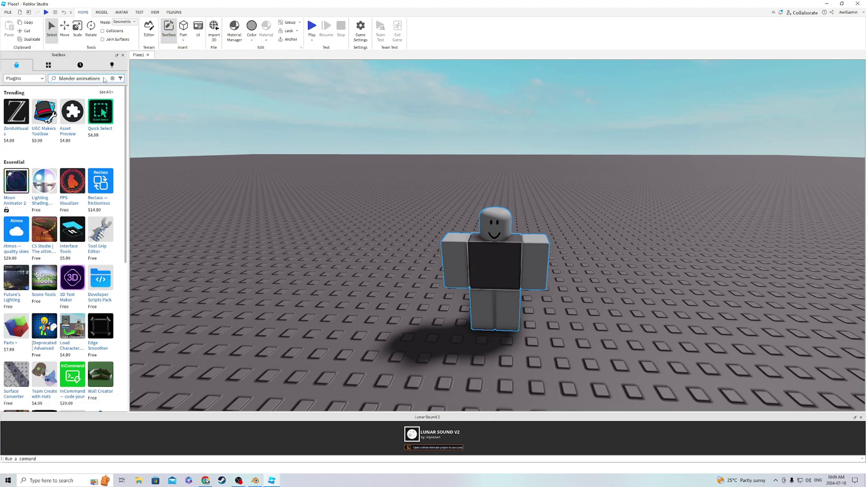
pyautogui.press('Return')
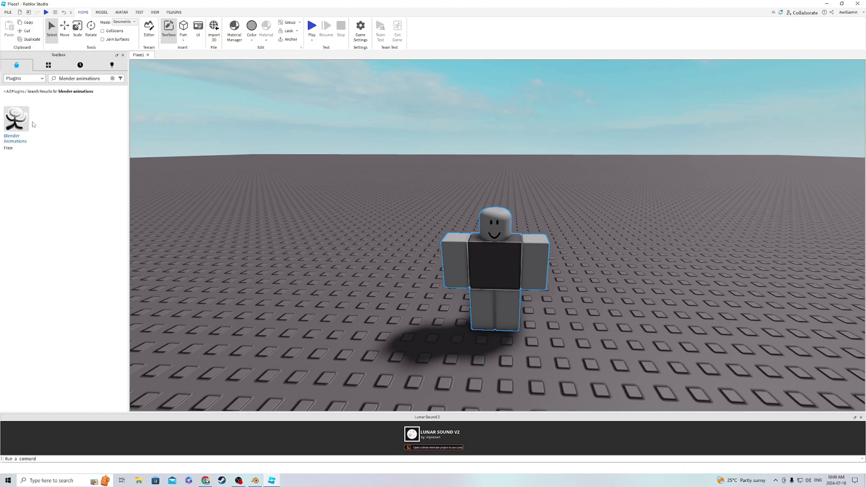
pyautogui.click(20, 122)
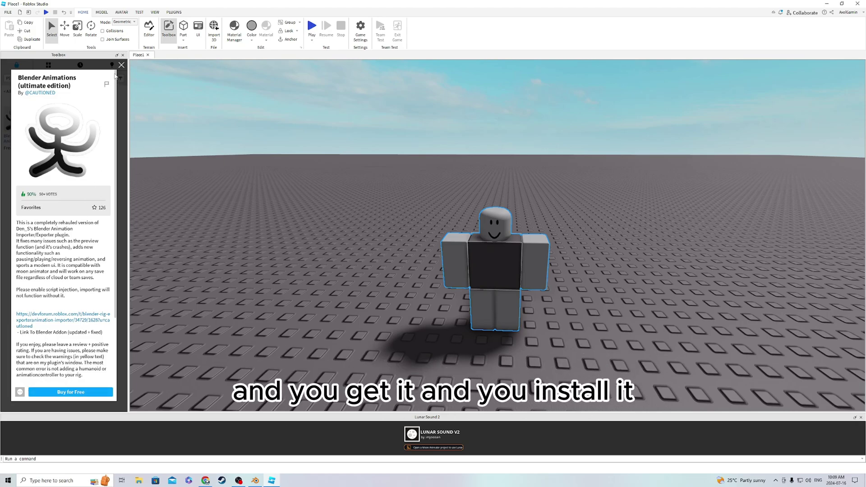
pyautogui.click(122, 66)
# Step: Start the Blender Animations plugin and load the R6 character as its rig
pyautogui.click(178, 12)
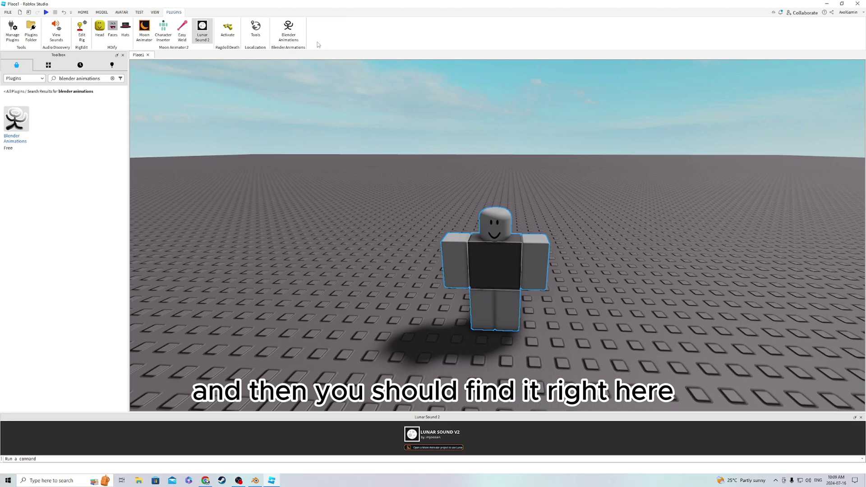
pyautogui.click(289, 31)
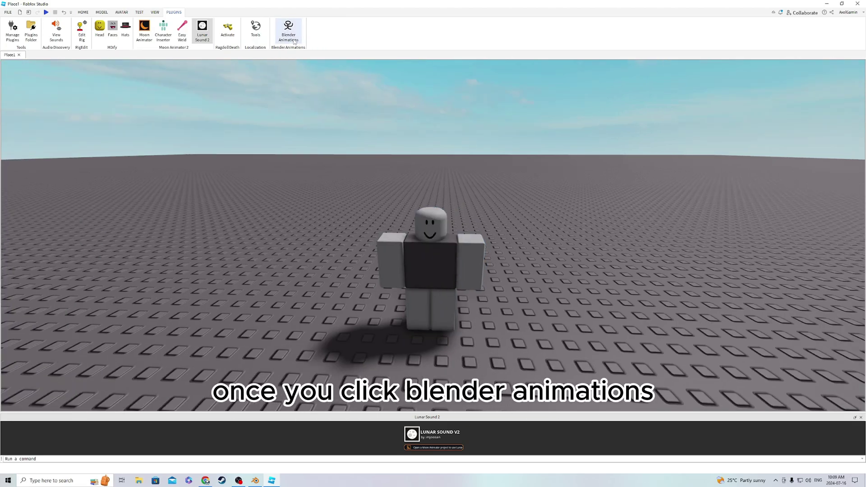
pyautogui.click(458, 259)
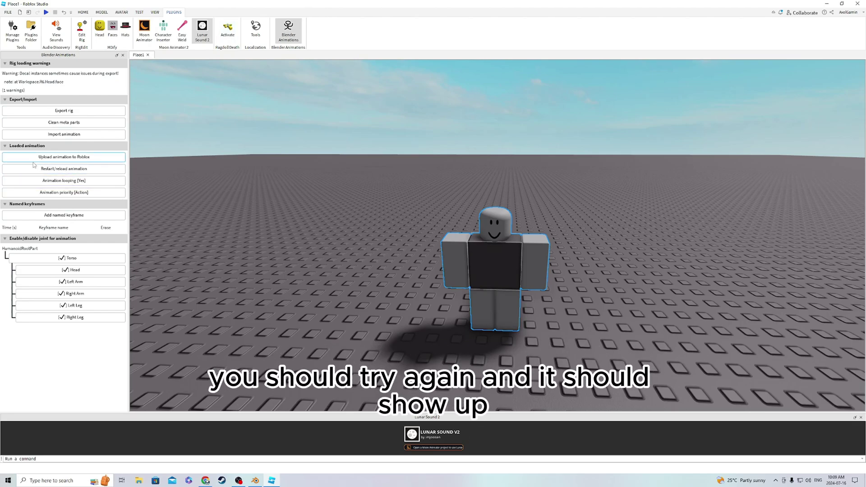
# Step: Import the animation onto the R6 rig by pasting the data copied from Blender, and watch it play
pyautogui.click(76, 135)
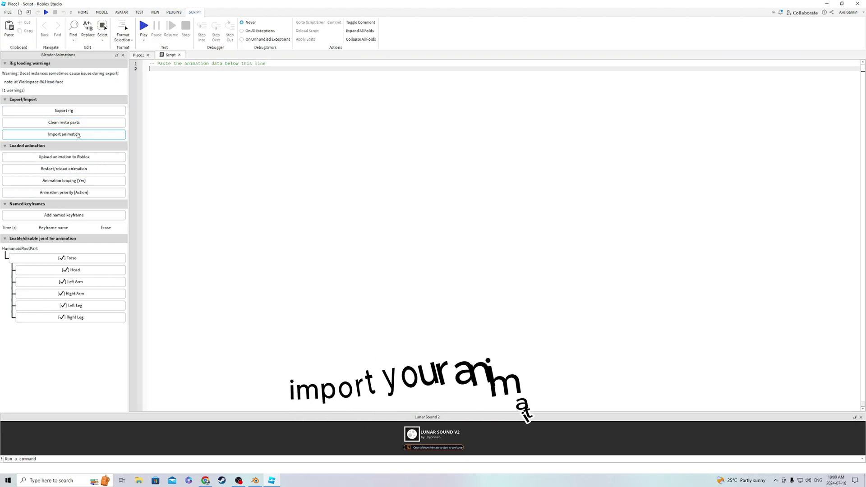
pyautogui.rightClick(185, 70)
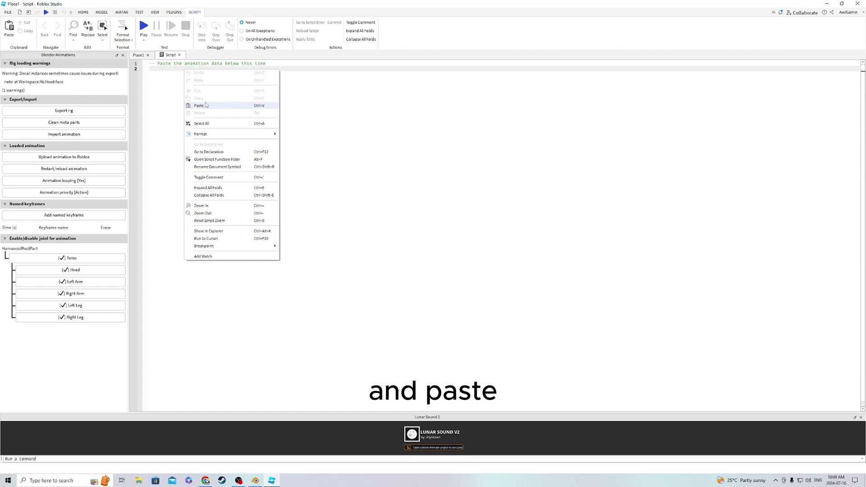
pyautogui.click(199, 105)
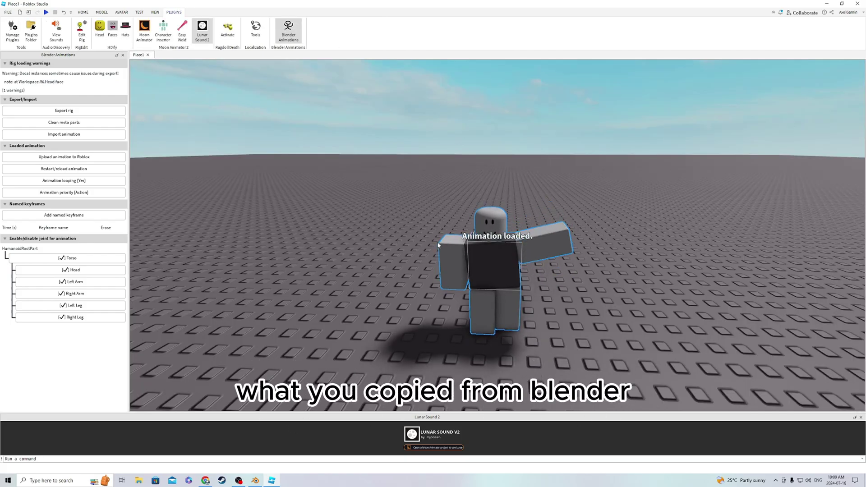
pyautogui.moveTo(438, 242)
pyautogui.mouseDown(button='right')
pyautogui.moveTo(432, 228)
pyautogui.moveTo(443, 240)
pyautogui.mouseUp(button='right')
pyautogui.press('w')
pyautogui.scroll(-4, 443, 241)
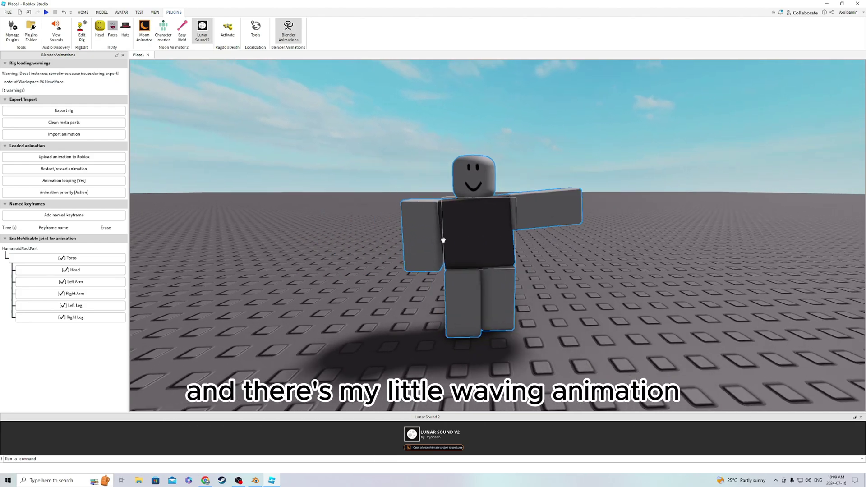
pyautogui.scroll(2, 443, 240)
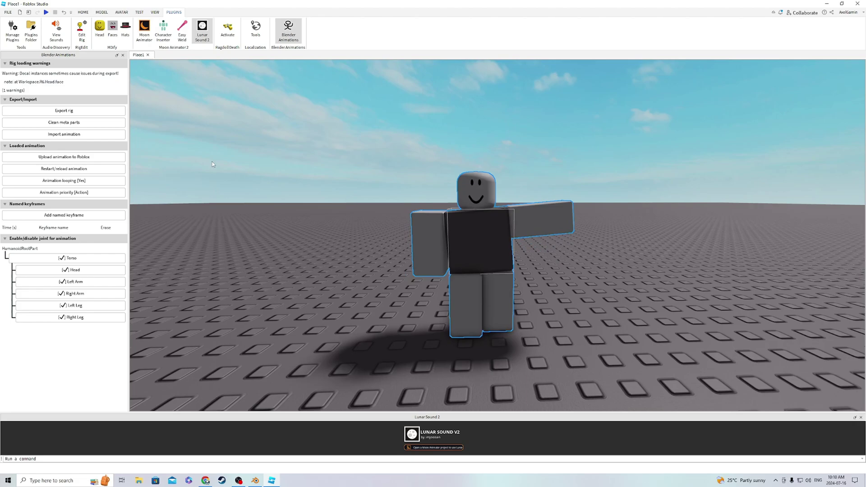
# Step: Upload the loaded animation to Roblox with the title "waving" and the description "hello", and close the asset configuration
pyautogui.click(76, 157)
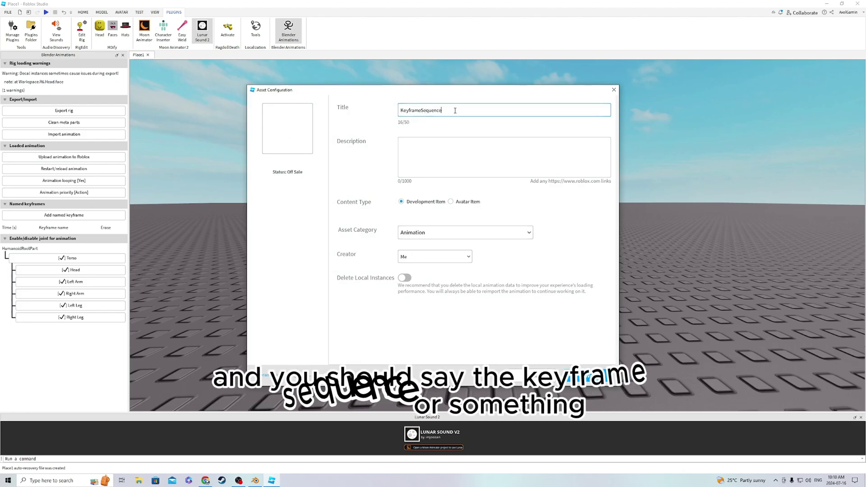
pyautogui.moveTo(455, 110); pyautogui.dragTo(374, 120)
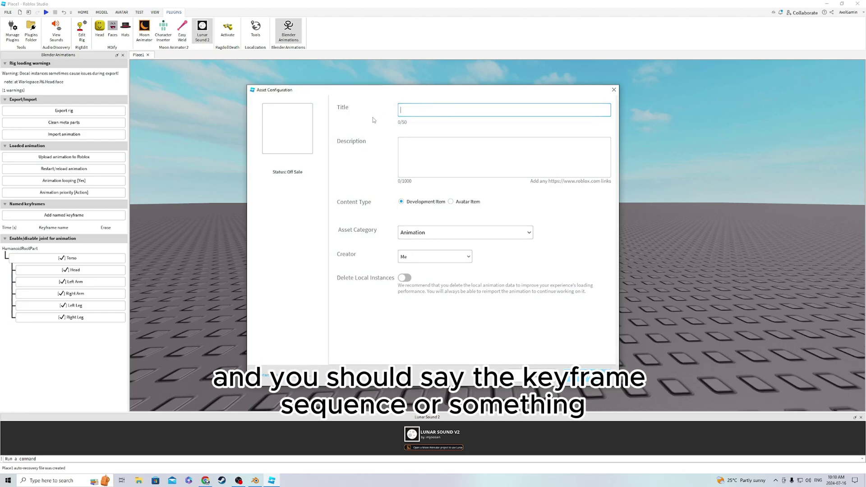
pyautogui.write('waving')
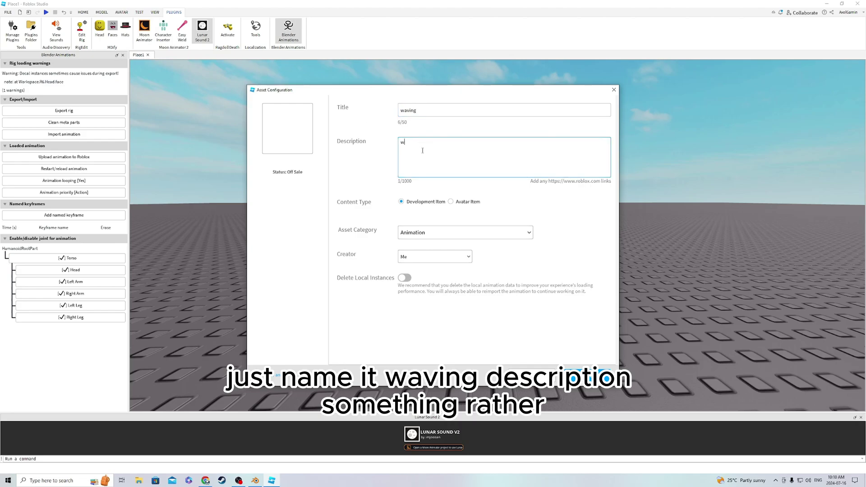
pyautogui.press('BackSpace')
pyautogui.press('BackSpace')
pyautogui.press('BackSpace')
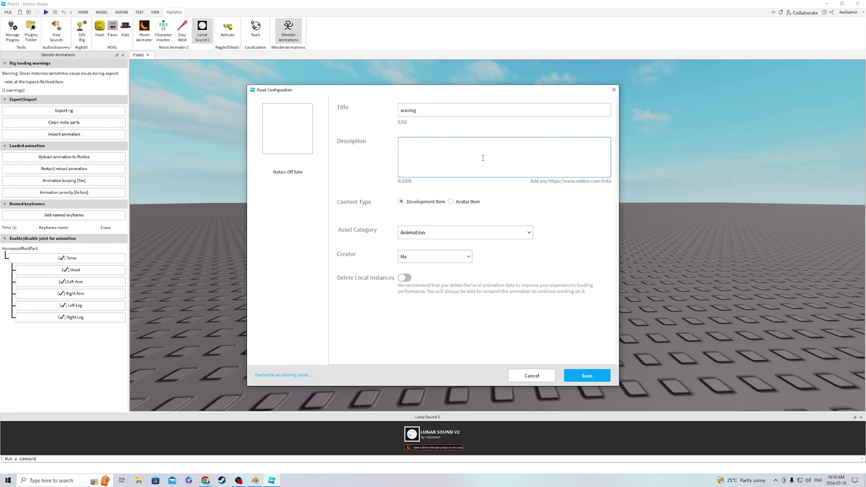
pyautogui.write('hello')
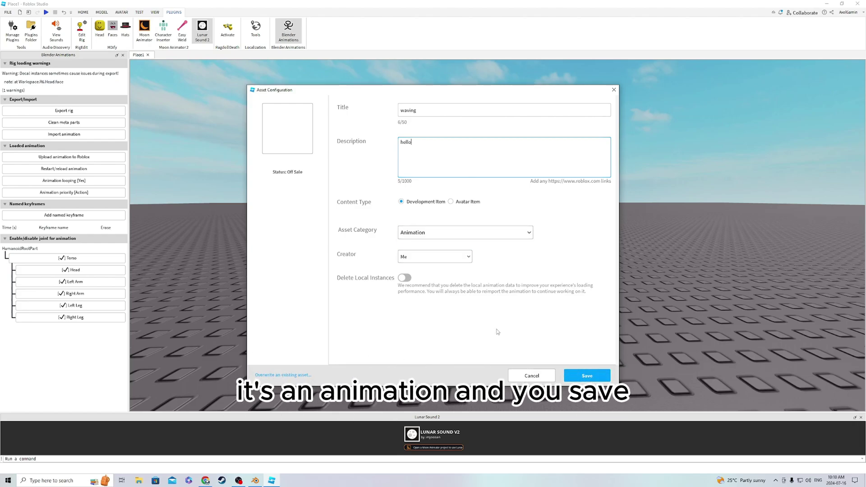
pyautogui.click(601, 376)
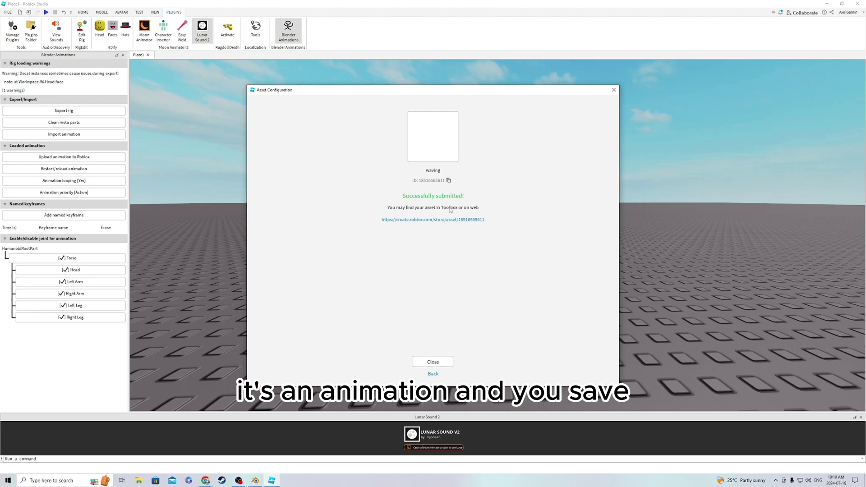
pyautogui.click(614, 90)
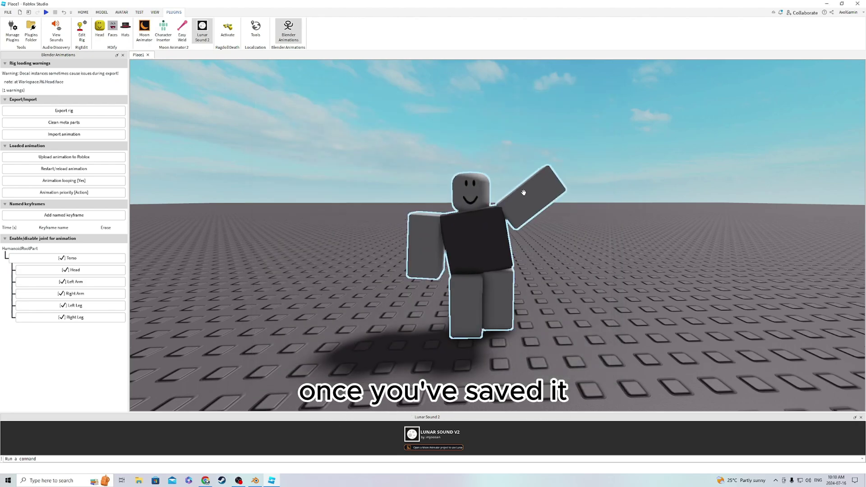
# Step: Open Moon Animator, place its window clear of the R6 character, and create a new rig animation for that character
pyautogui.click(150, 26)
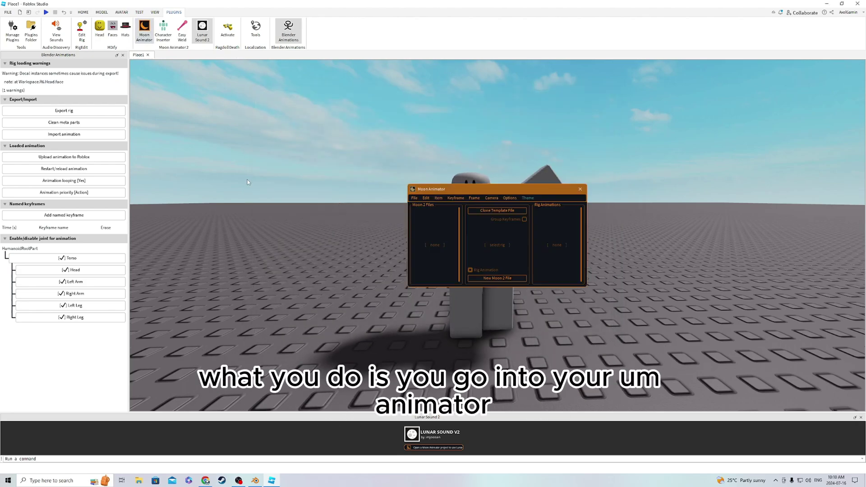
pyautogui.press('e')
pyautogui.press('q')
pyautogui.press('d')
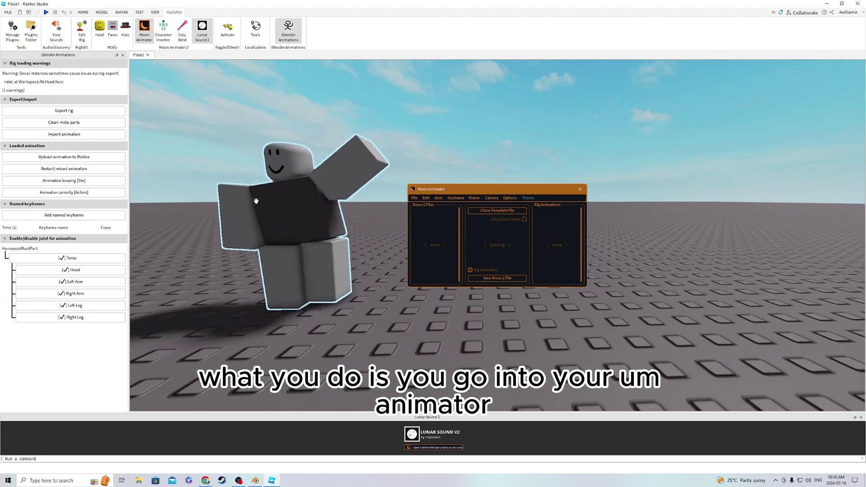
pyautogui.moveTo(452, 185); pyautogui.dragTo(401, 80)
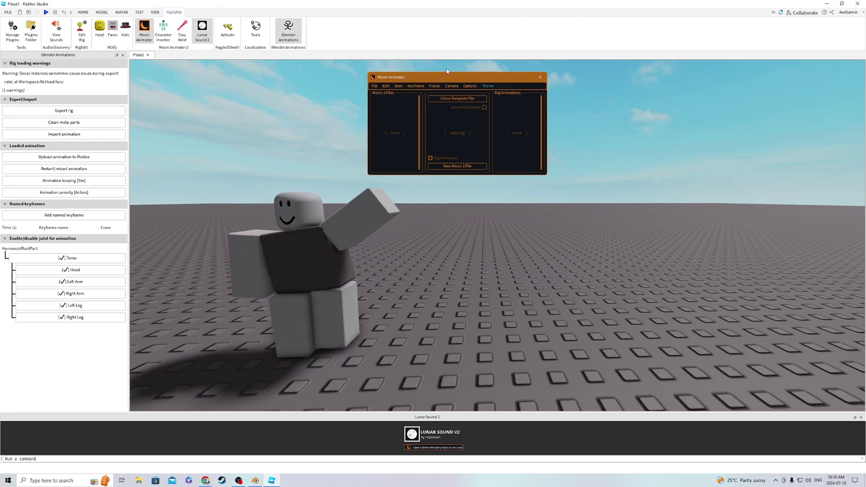
pyautogui.click(374, 87)
pyautogui.click(321, 229)
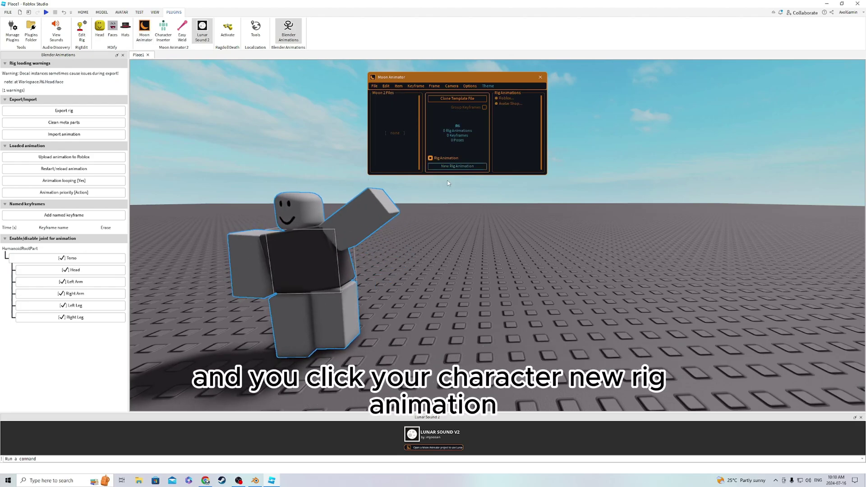
pyautogui.click(447, 167)
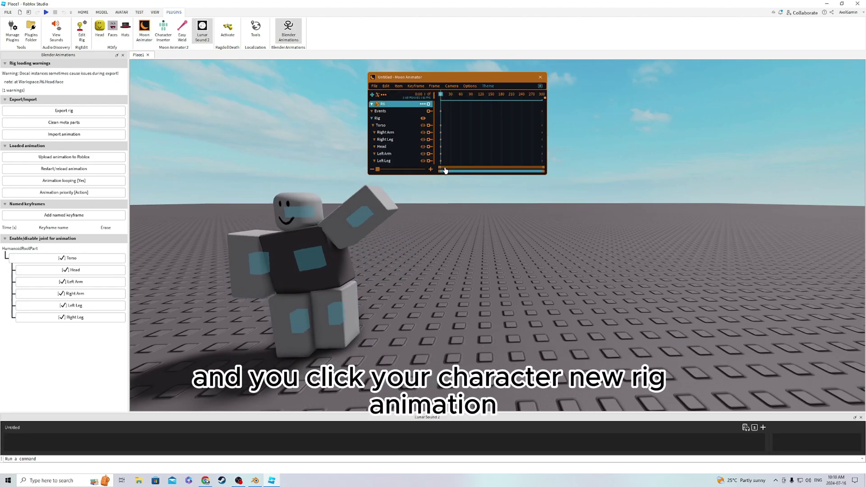
# Step: Import the uploaded "waving" animation from Roblox onto the R6 rig, replacing its keyframes
pyautogui.click(375, 86)
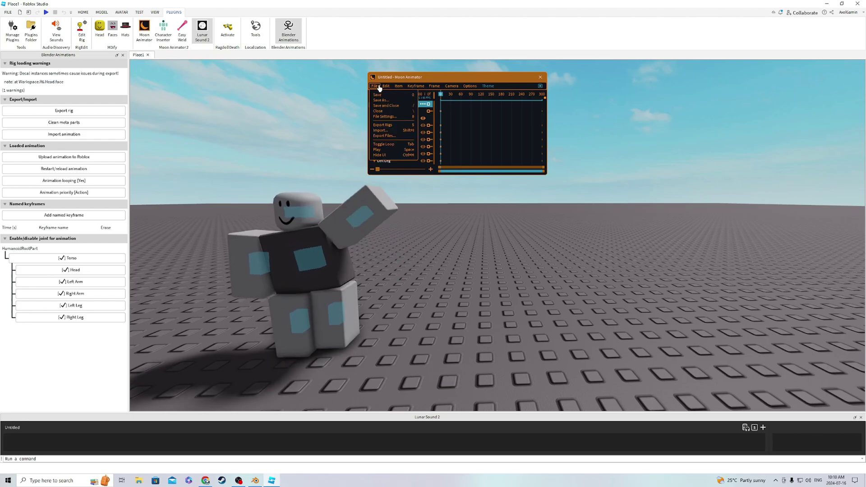
pyautogui.click(384, 131)
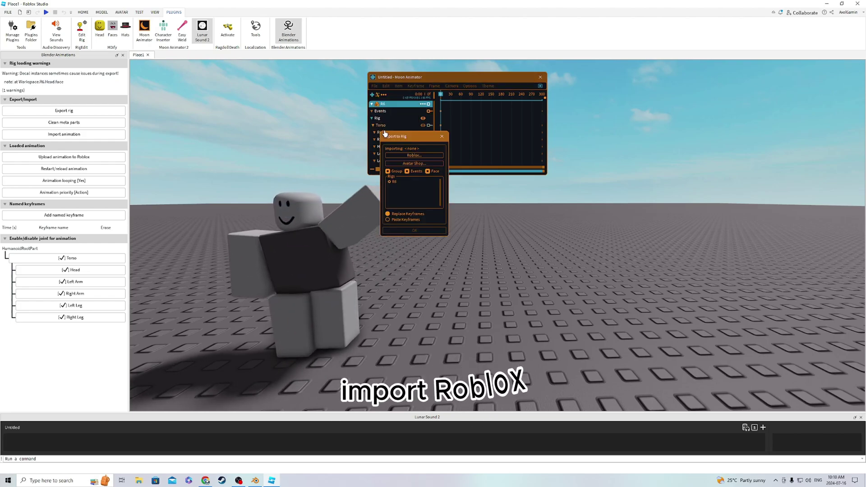
pyautogui.click(408, 156)
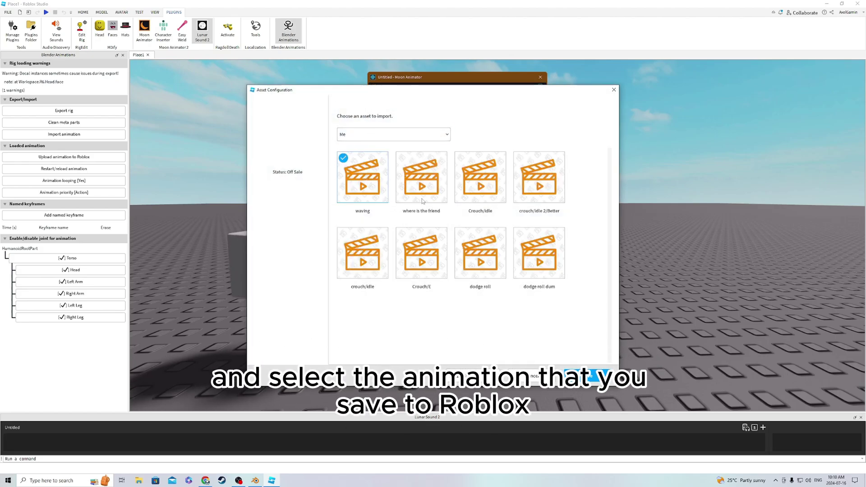
pyautogui.click(592, 379)
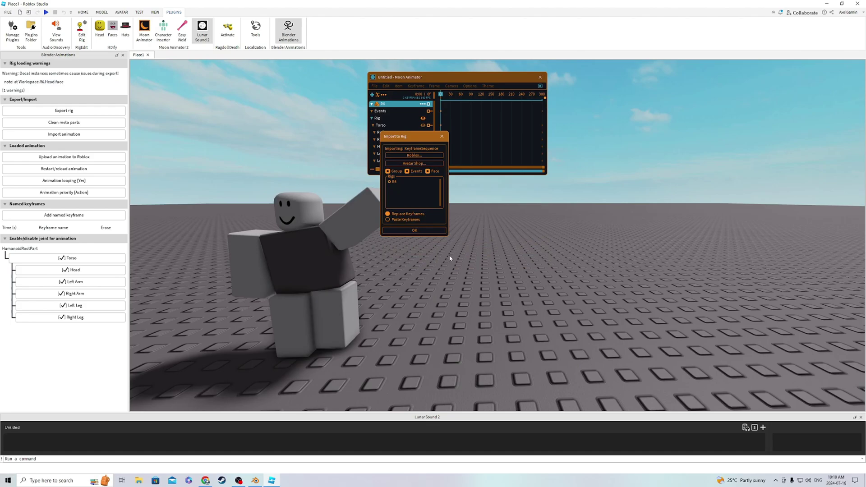
pyautogui.click(426, 231)
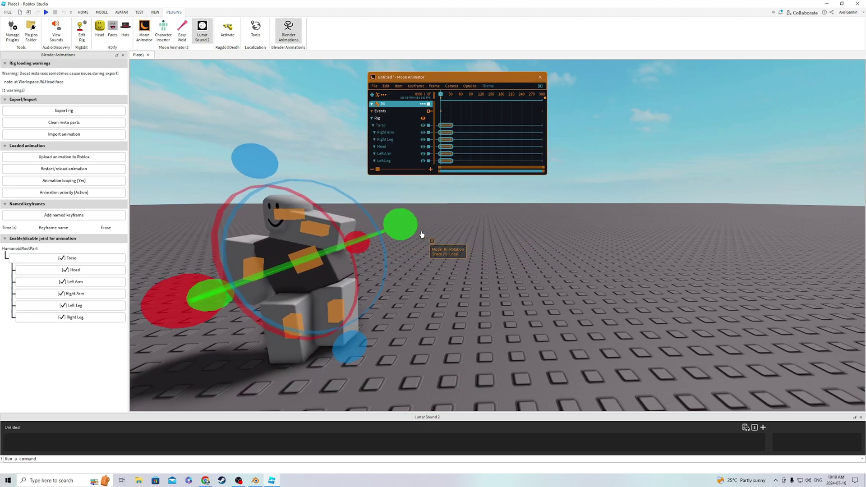
# Step: Play the imported animation on the R6 rig and check its motion from a wider view
pyautogui.press('s')
pyautogui.moveTo(448, 229); pyautogui.dragTo(448, 230, button='right')
pyautogui.press('a')
pyautogui.press('space')
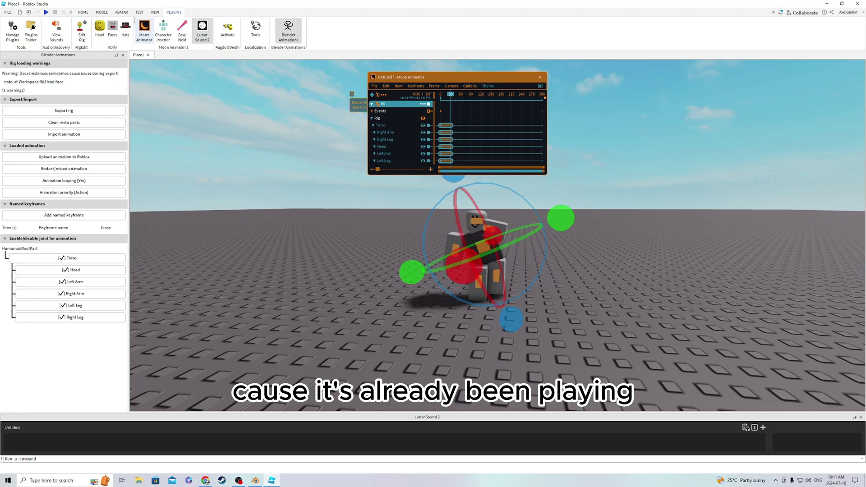
# Step: Show the Explorer, then delete the old R6 rig from the Workspace after closing its Moon Animator file
pyautogui.click(84, 12)
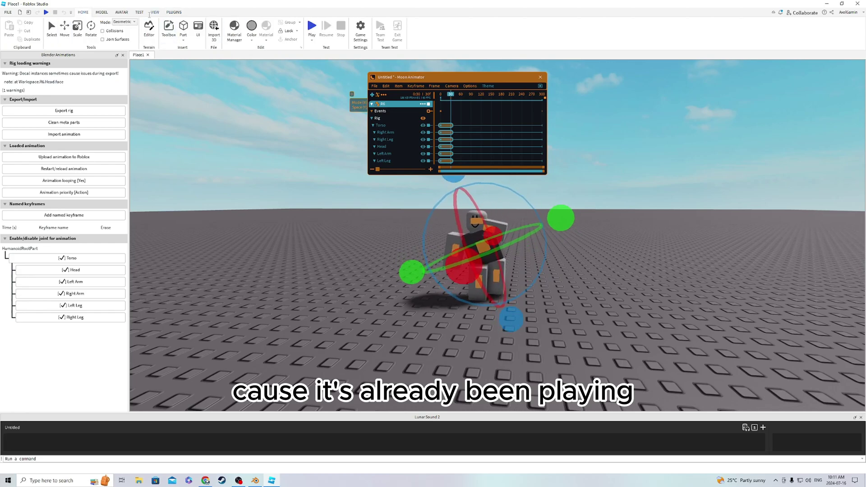
pyautogui.click(151, 13)
pyautogui.click(11, 30)
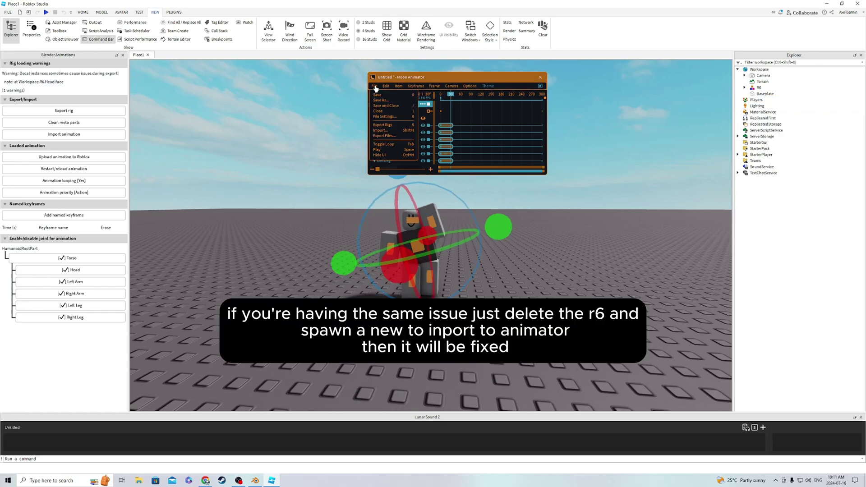
pyautogui.hotkey('ctrl', 's')
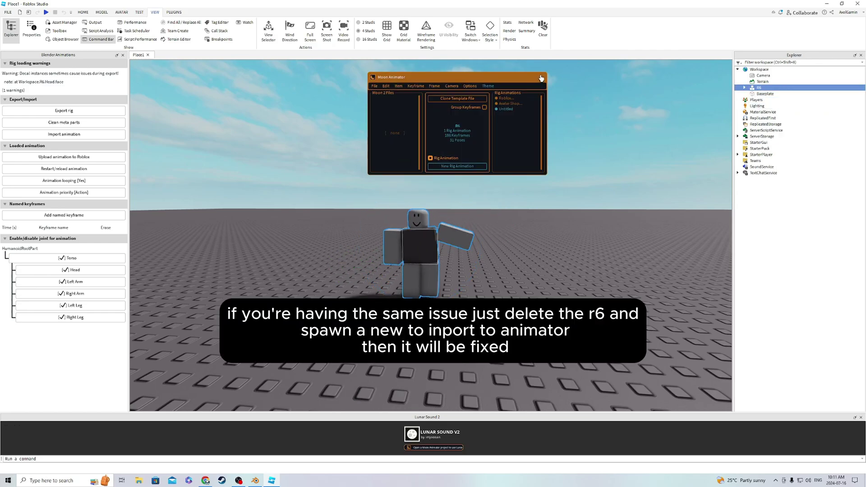
pyautogui.click(540, 77)
pyautogui.press('Delete')
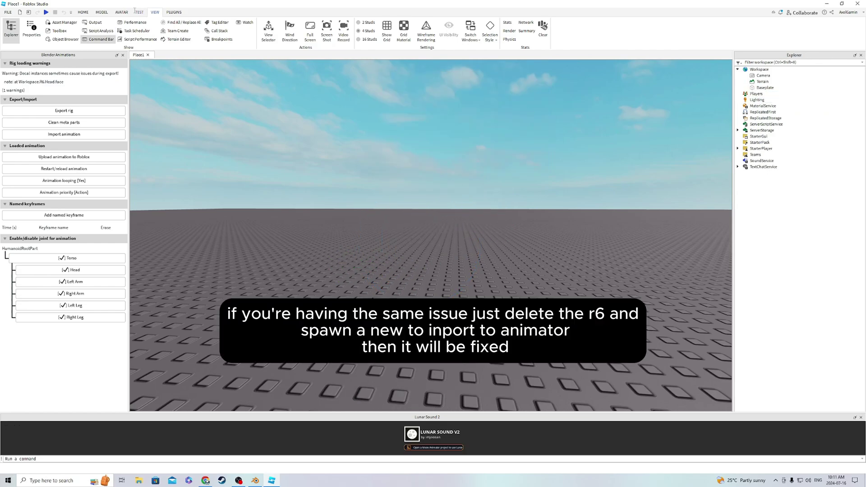
# Step: Insert a fresh preset R6 character with the Character Inserter and close the inserter
pyautogui.click(121, 13)
pyautogui.click(168, 12)
pyautogui.click(163, 31)
pyautogui.click(700, 119)
pyautogui.click(723, 104)
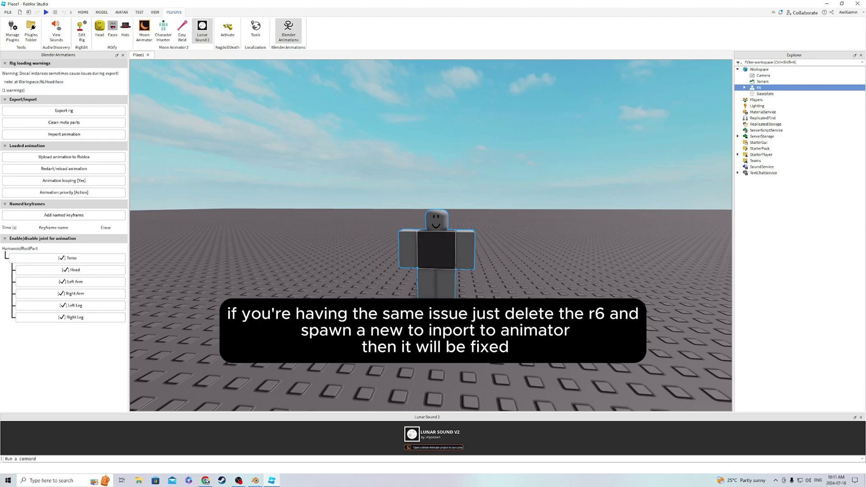
# Step: Reopen Moon Animator and create a new rig animation for the fresh R6 character
pyautogui.moveTo(533, 176)
pyautogui.mouseDown(button='right')
pyautogui.moveTo(541, 199)
pyautogui.moveTo(523, 185)
pyautogui.mouseUp(button='right')
pyautogui.click(144, 31)
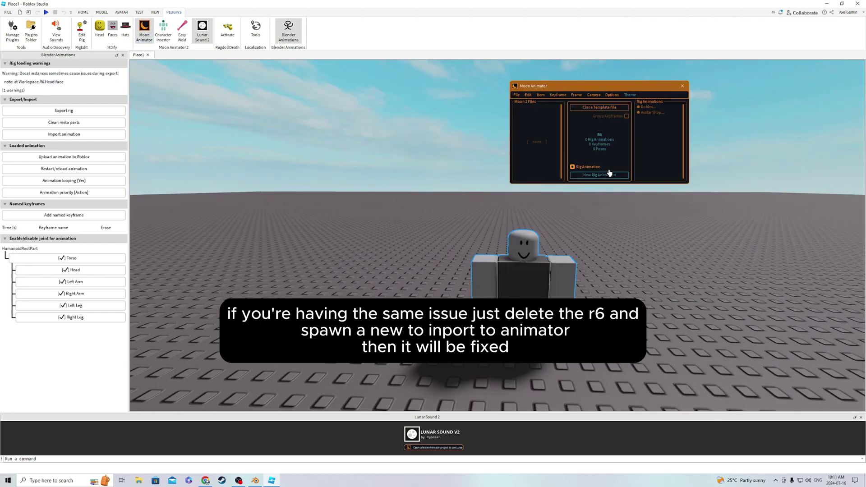
pyautogui.click(554, 174)
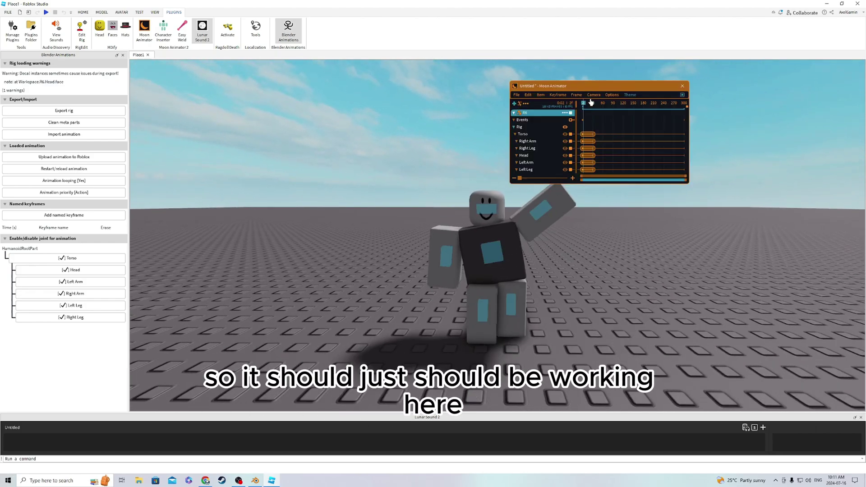
# Step: Turn on looping for the animation and scrub the timeline back toward the first frame
pyautogui.moveTo(591, 102)
pyautogui.mouseDown()
pyautogui.moveTo(585, 105)
pyautogui.moveTo(593, 104)
pyautogui.mouseUp()
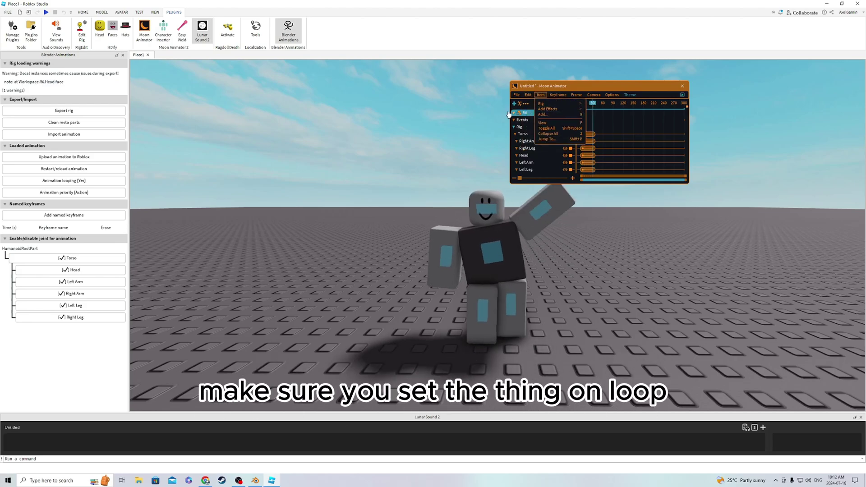
pyautogui.click(520, 104)
pyautogui.moveTo(592, 107); pyautogui.dragTo(577, 106)
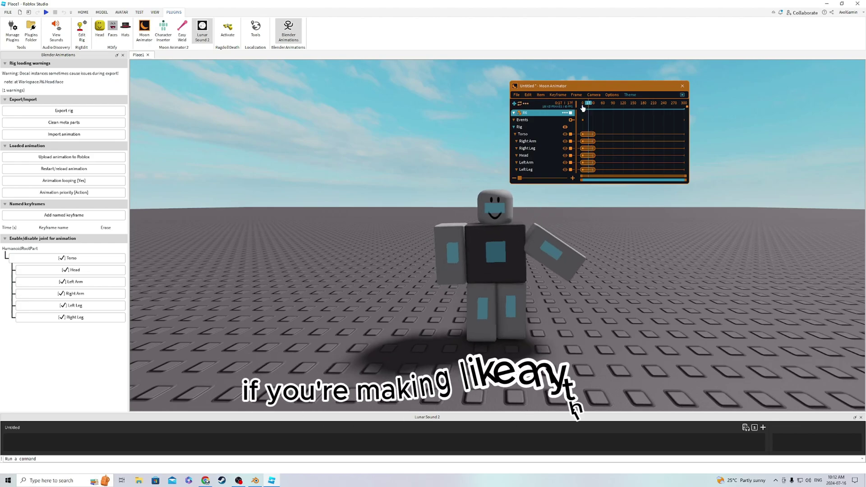